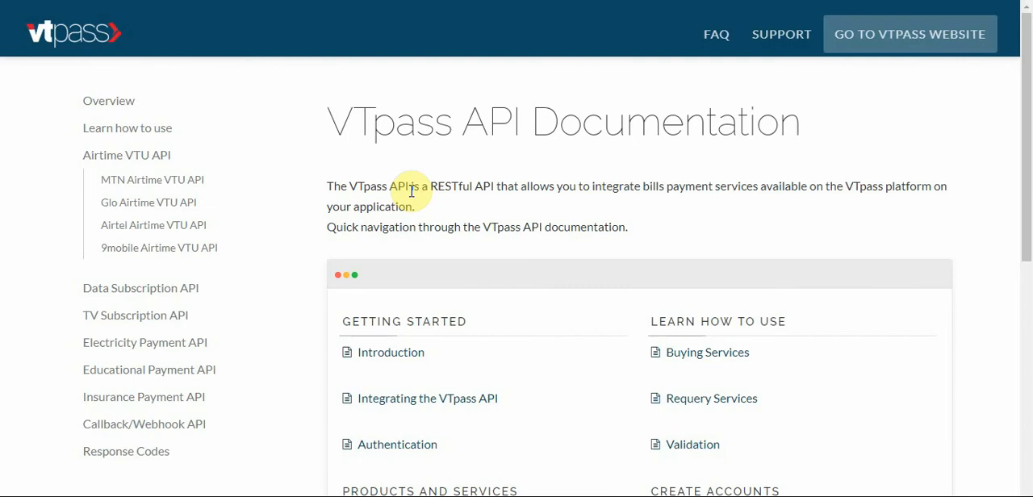
Switch to the VBP Admin Dashboard and open the vtpass entry under APIs For Airtime Recharge.
{"action": "left_click", "coordinate": [239, 0]}
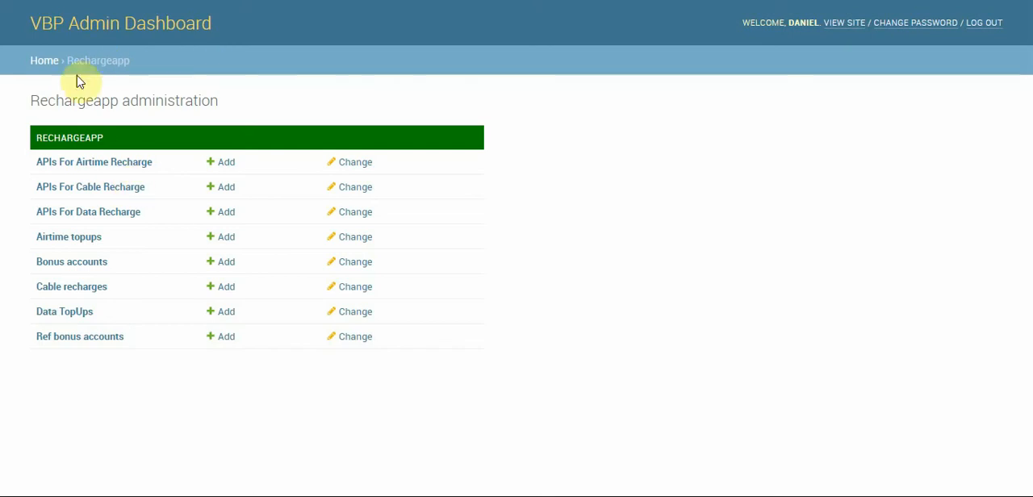
{"action": "left_click", "coordinate": [45, 61]}
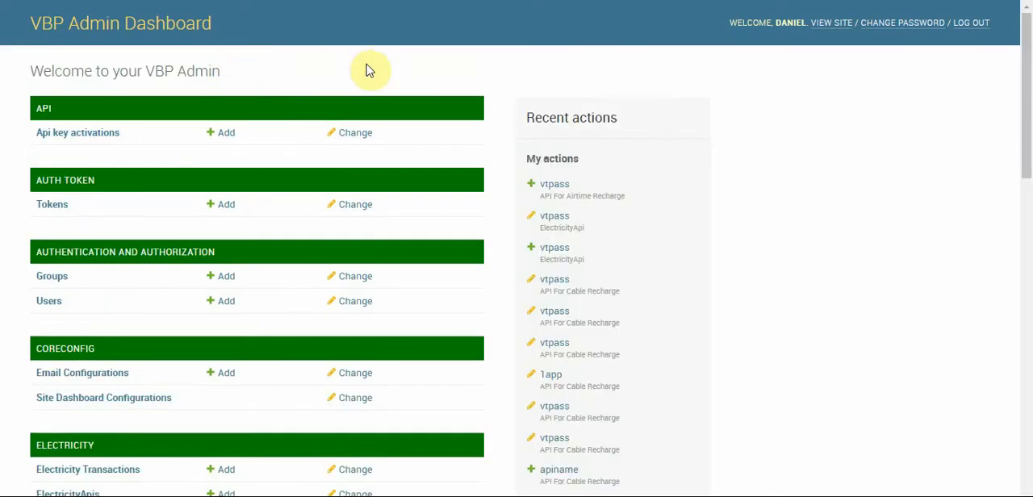
{"action": "left_click_drag", "start_coordinate": [1028, 68], "coordinate": [1025, 288]}
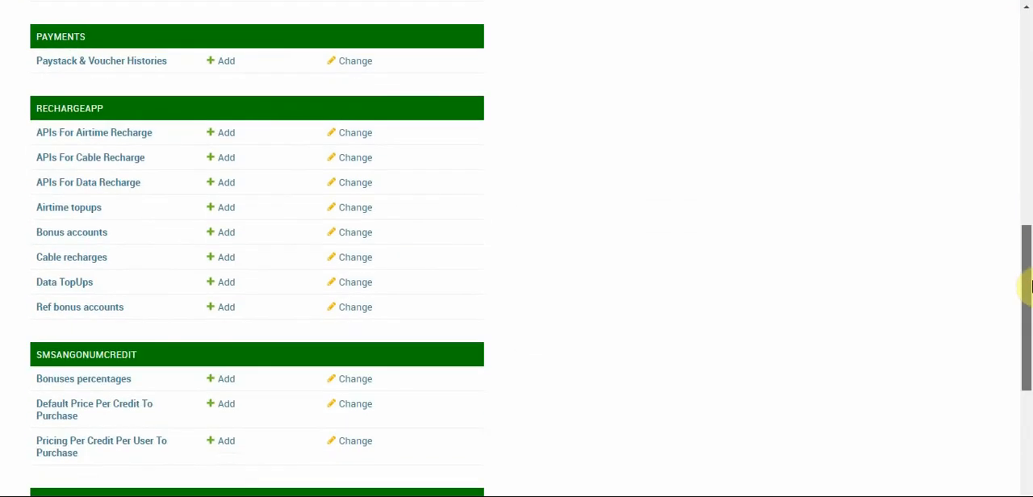
{"action": "left_click", "coordinate": [75, 133]}
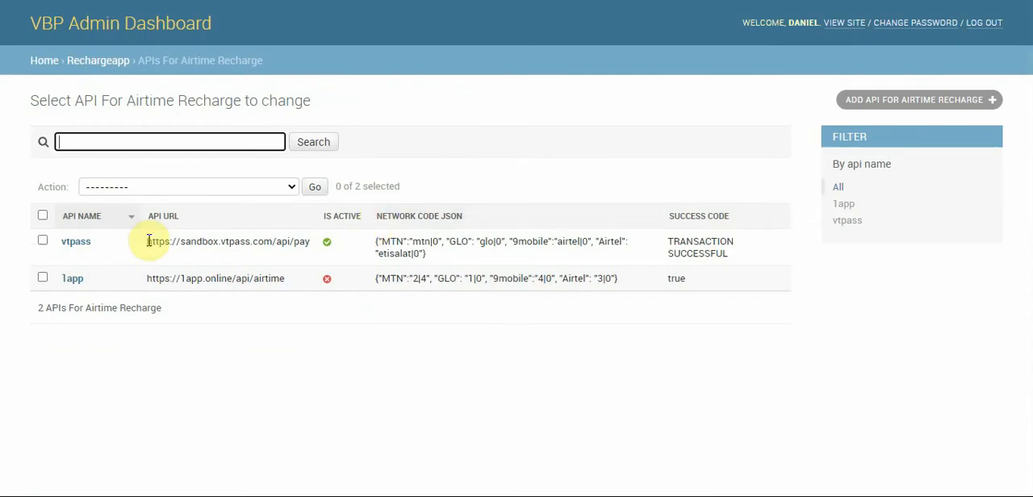
{"action": "left_click", "coordinate": [74, 244]}
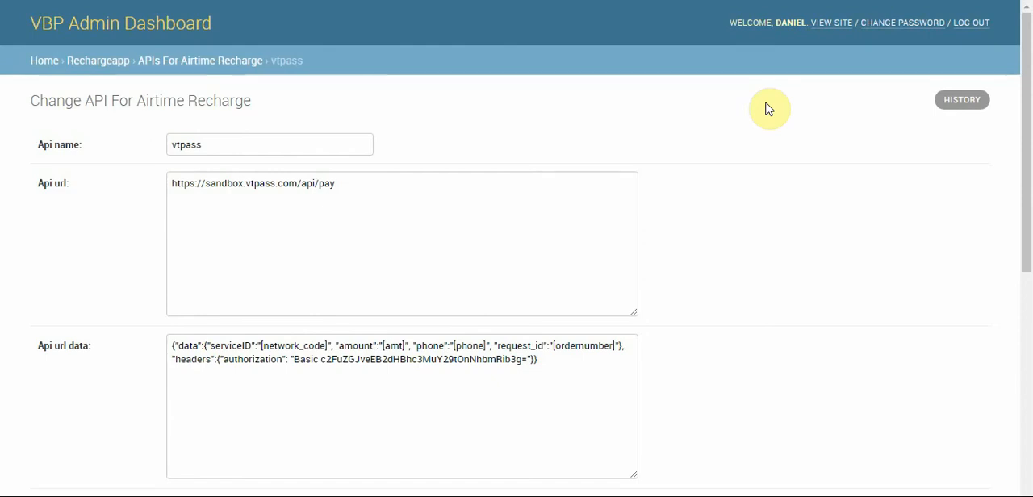
Switch to the VTpass documentation, open the MTN Airtime VTU API page and examine the username:password authentication format.
{"action": "left_click", "coordinate": [371, 1]}
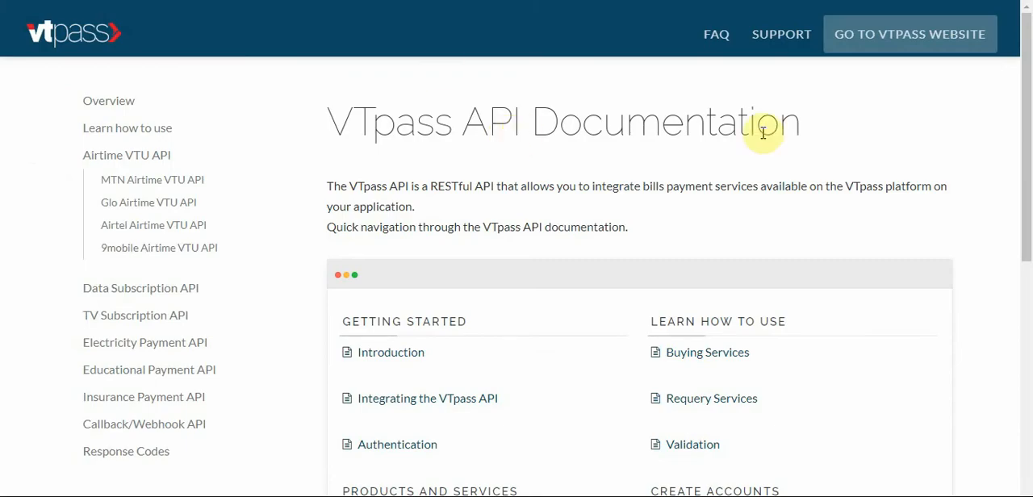
{"action": "left_click", "coordinate": [129, 180]}
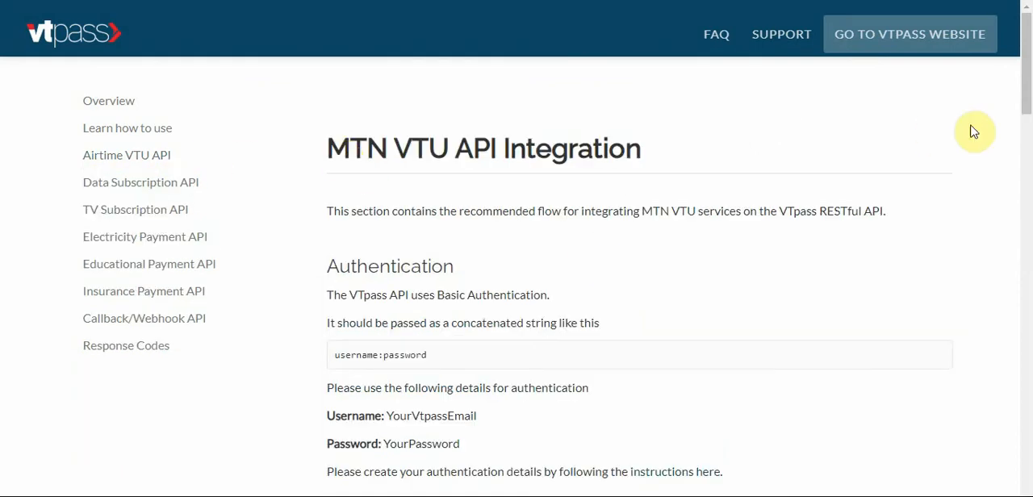
{"action": "left_click_drag", "start_coordinate": [1025, 78], "coordinate": [1030, 93]}
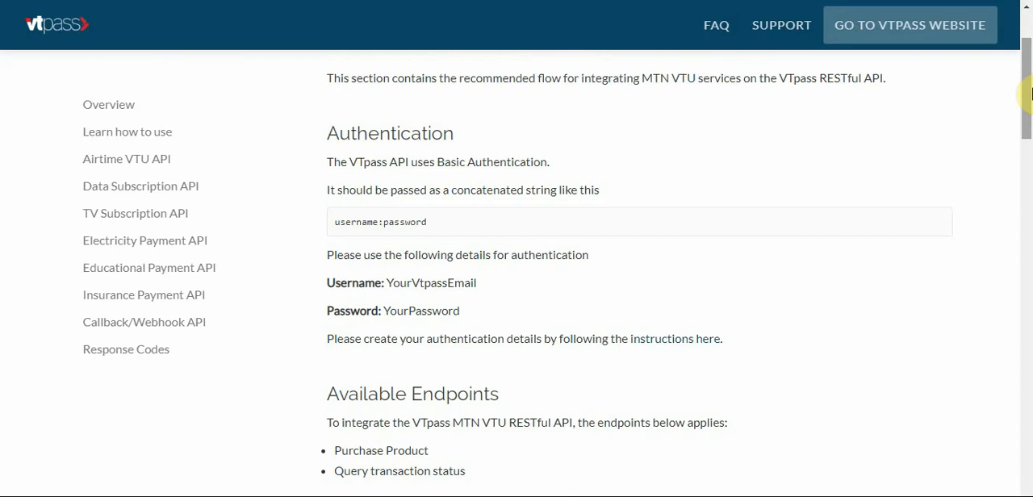
{"action": "double_click", "coordinate": [406, 222]}
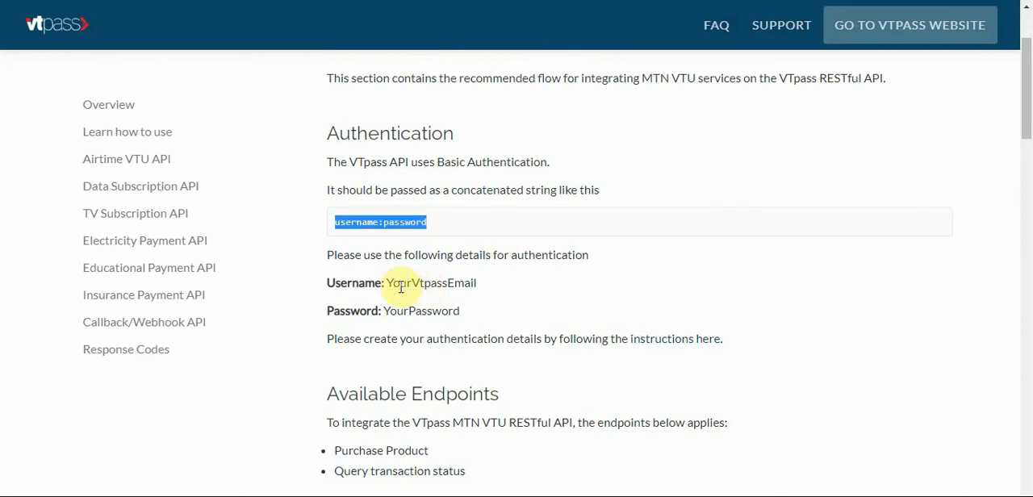
{"action": "left_click_drag", "start_coordinate": [387, 283], "coordinate": [484, 288]}
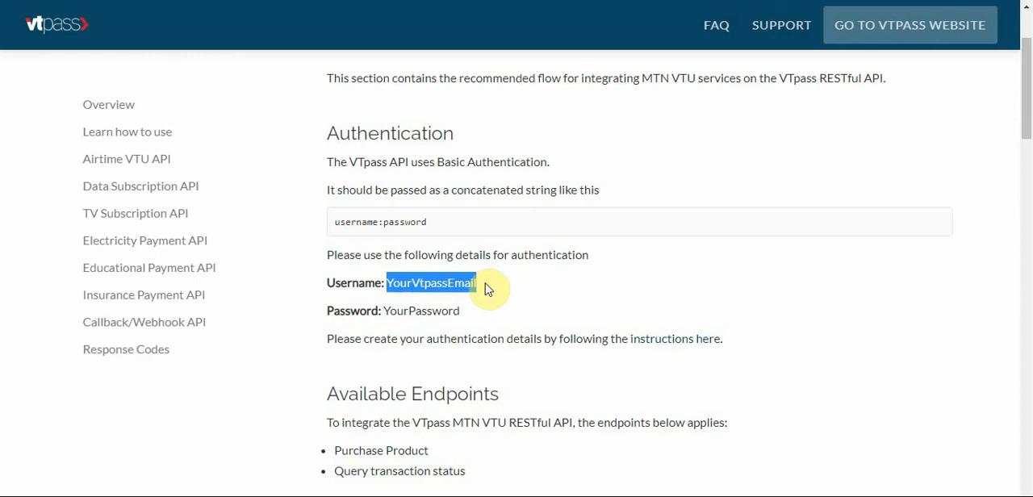
{"action": "left_click", "coordinate": [446, 191]}
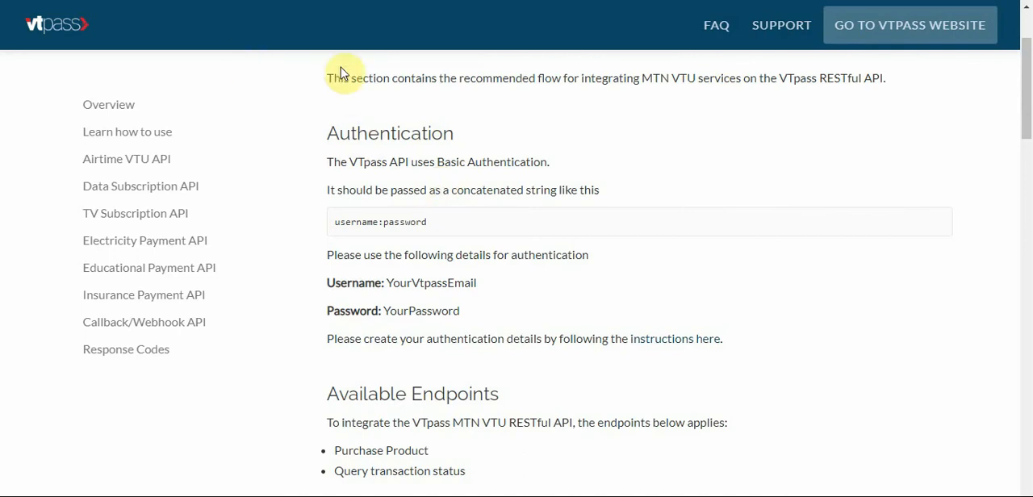
Highlight the sandbox endpoint URL and the sandbox test phone number in the Purchase products section.
{"action": "left_click_drag", "start_coordinate": [1028, 103], "coordinate": [1029, 200]}
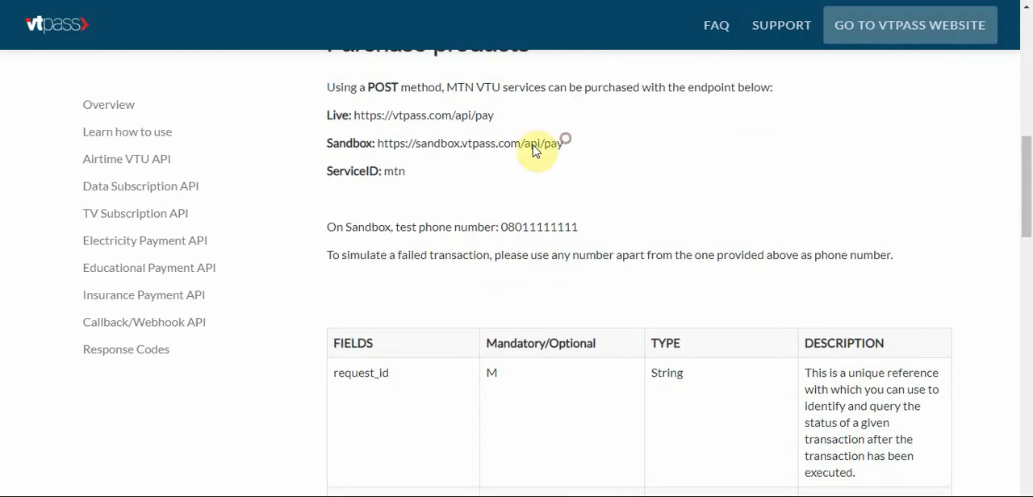
{"action": "left_click_drag", "start_coordinate": [562, 143], "coordinate": [379, 148]}
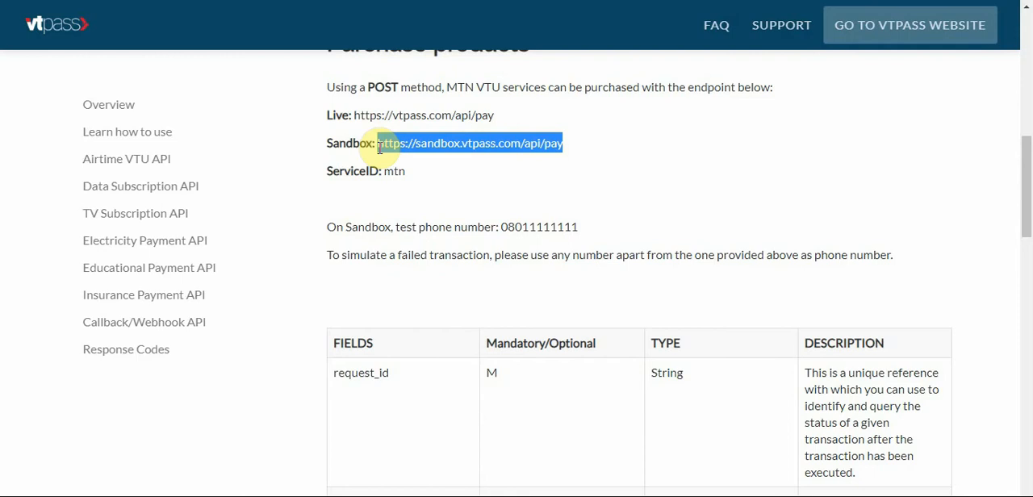
{"action": "double_click", "coordinate": [535, 226]}
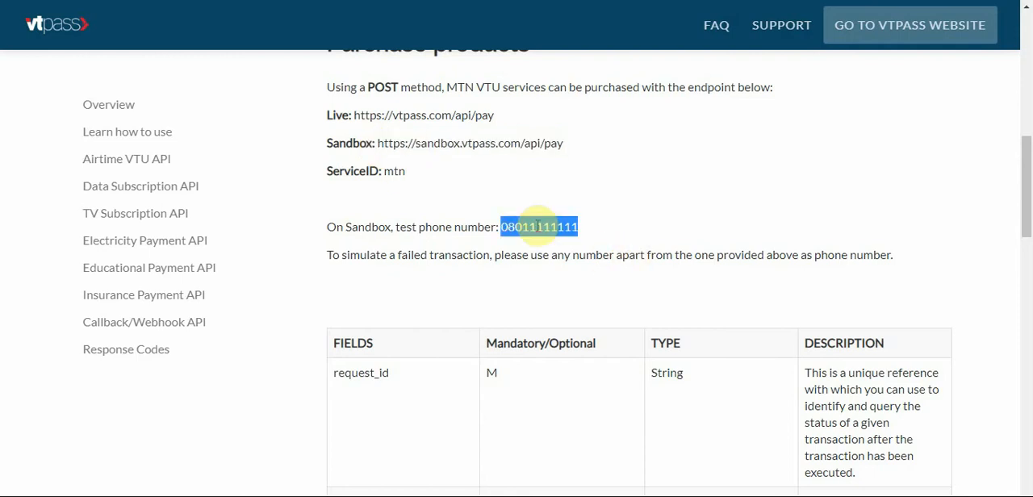
Examine the request fields table, the expected response and the authentication details of the MTN VTU integration.
{"action": "scroll", "coordinate": [537, 229], "scroll_direction": "down", "scroll_amount": 4}
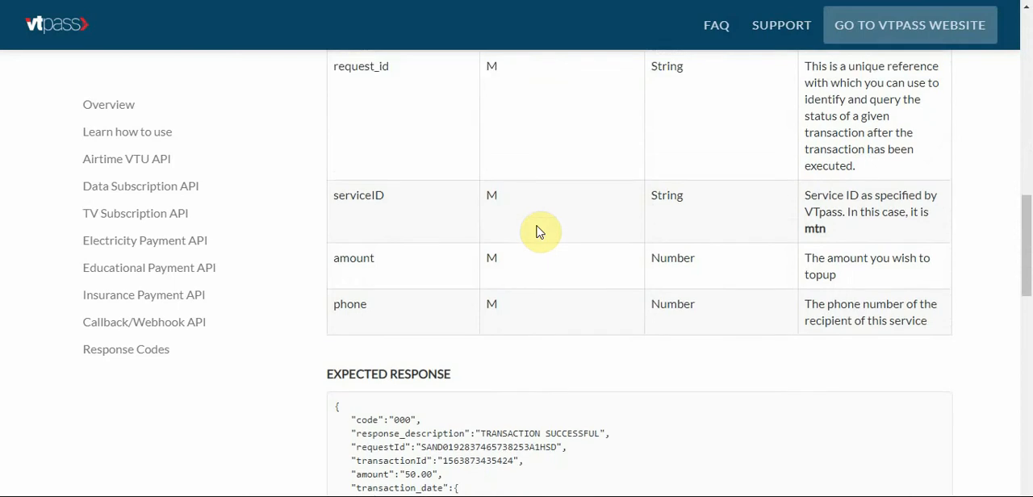
{"action": "scroll", "coordinate": [539, 232], "scroll_direction": "up", "scroll_amount": 1}
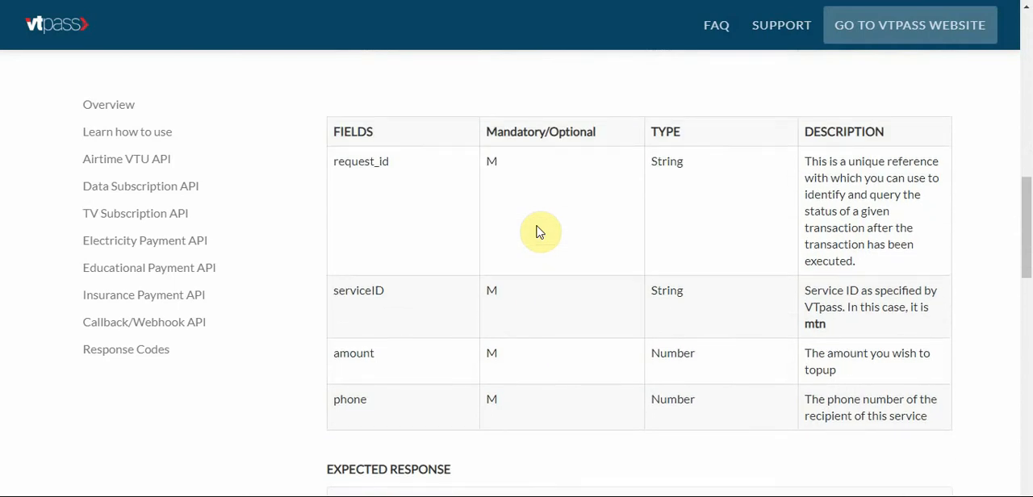
{"action": "scroll", "coordinate": [539, 231], "scroll_direction": "down", "scroll_amount": 3}
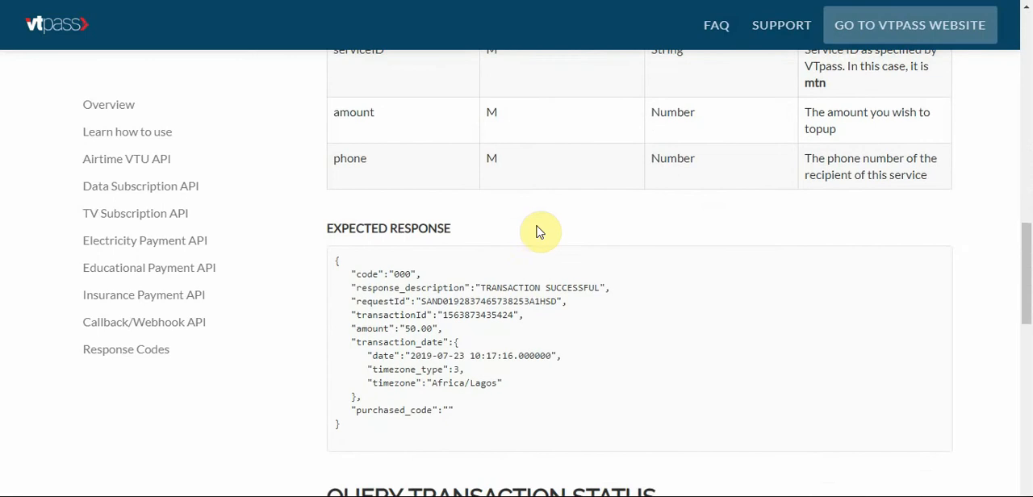
{"action": "scroll", "coordinate": [538, 231], "scroll_direction": "down", "scroll_amount": 3}
{"action": "scroll", "coordinate": [539, 231], "scroll_direction": "up", "scroll_amount": 10}
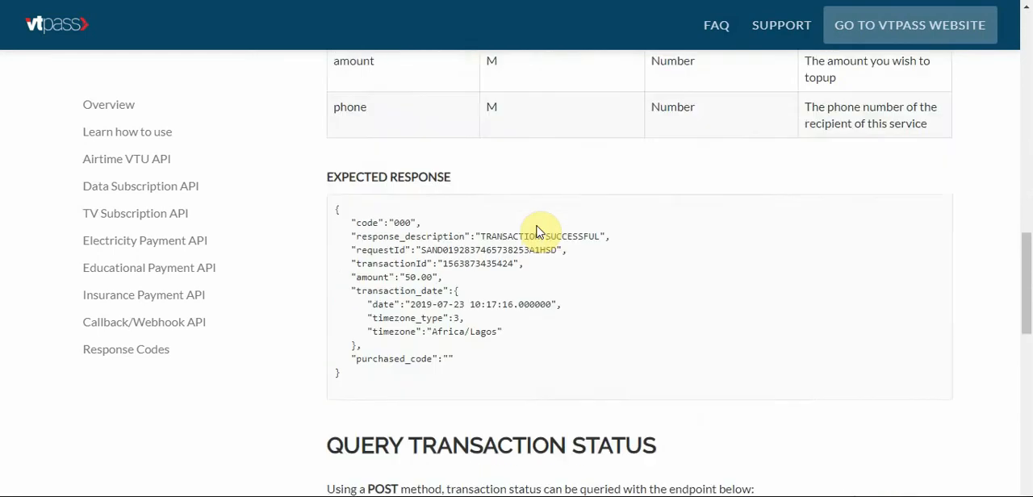
{"action": "scroll", "coordinate": [539, 231], "scroll_direction": "up", "scroll_amount": 2}
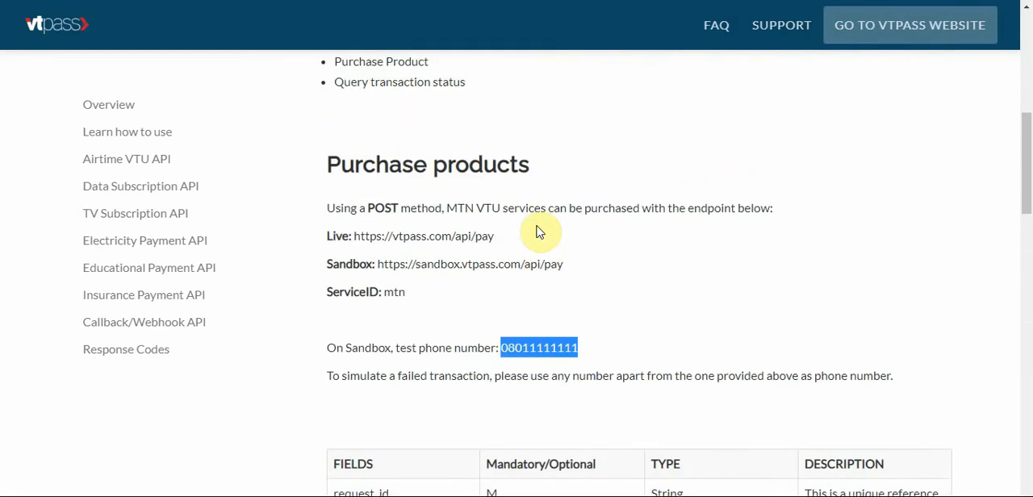
{"action": "scroll", "coordinate": [539, 232], "scroll_direction": "down", "scroll_amount": 1}
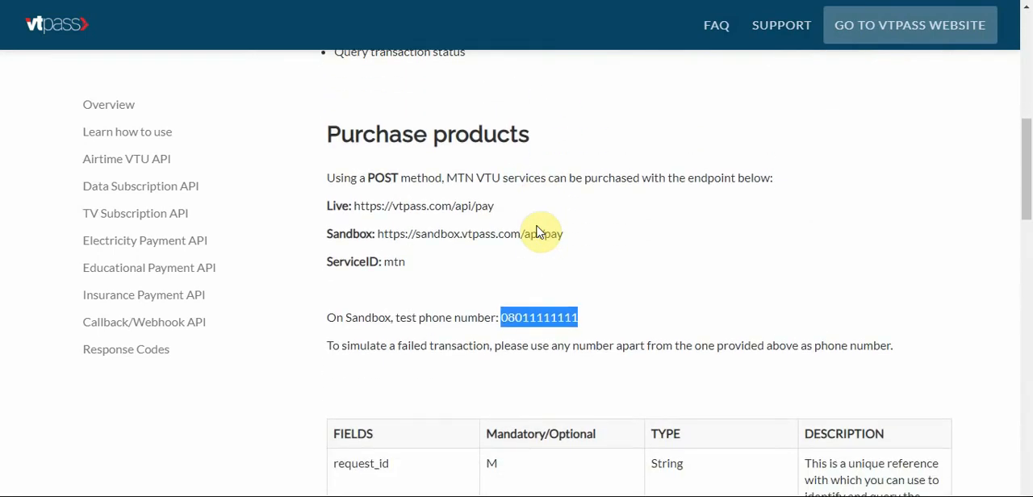
{"action": "scroll", "coordinate": [539, 231], "scroll_direction": "up", "scroll_amount": 5}
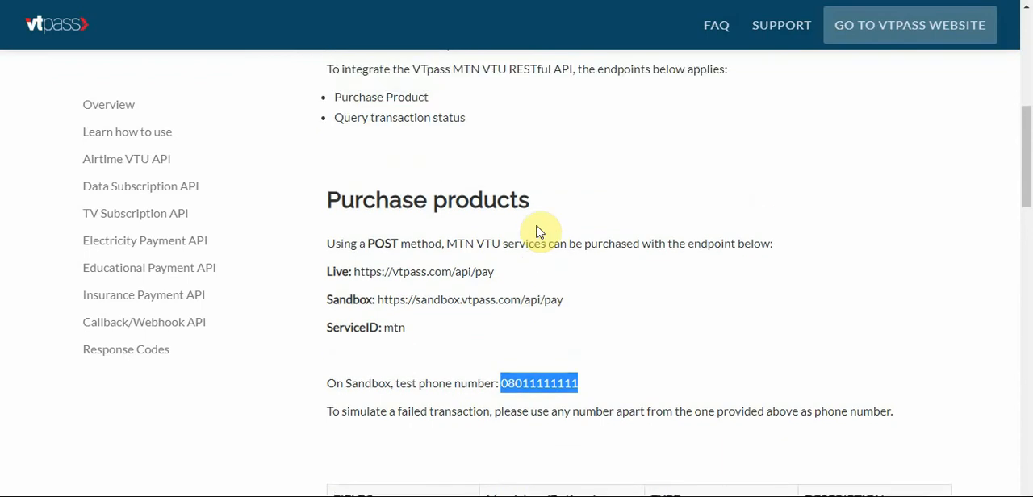
{"action": "scroll", "coordinate": [538, 226], "scroll_direction": "down", "scroll_amount": 1}
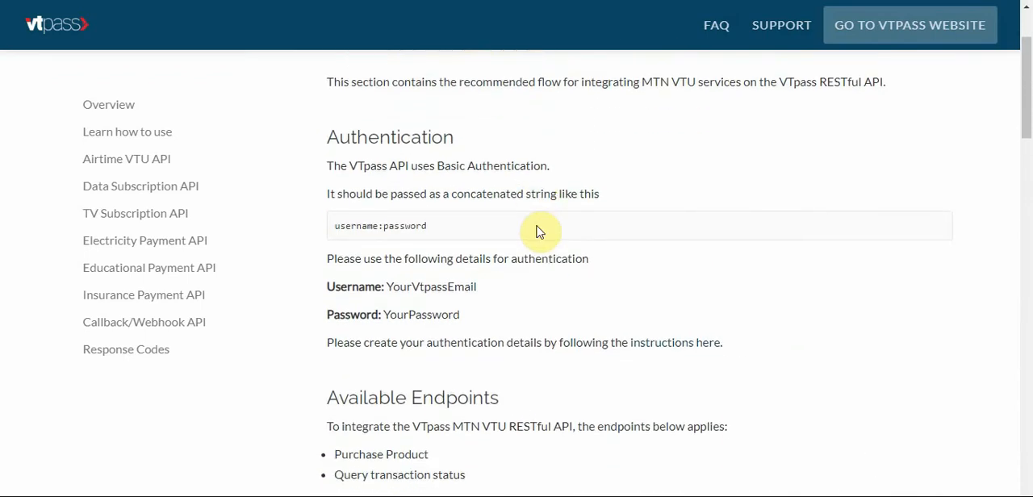
{"action": "scroll", "coordinate": [538, 232], "scroll_direction": "down", "scroll_amount": 5}
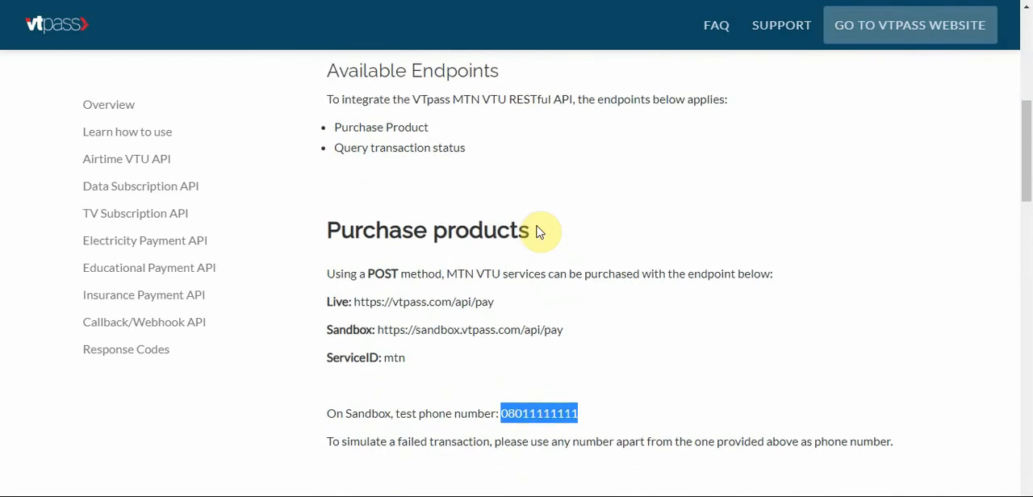
{"action": "scroll", "coordinate": [539, 231], "scroll_direction": "down", "scroll_amount": 2}
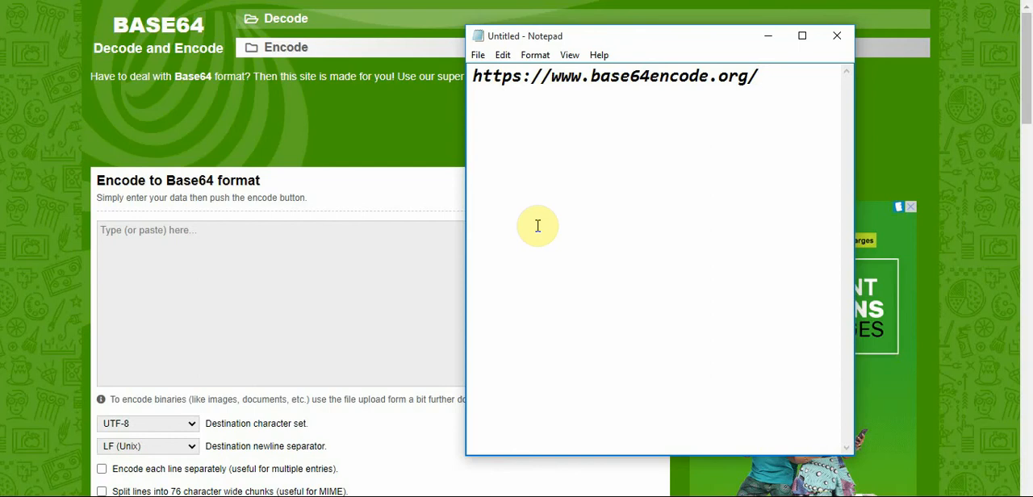
Enter the sandbox account's e-mail followed by a colon as the text to encode on the Base64 encoding site.
{"action": "left_click", "coordinate": [199, 345]}
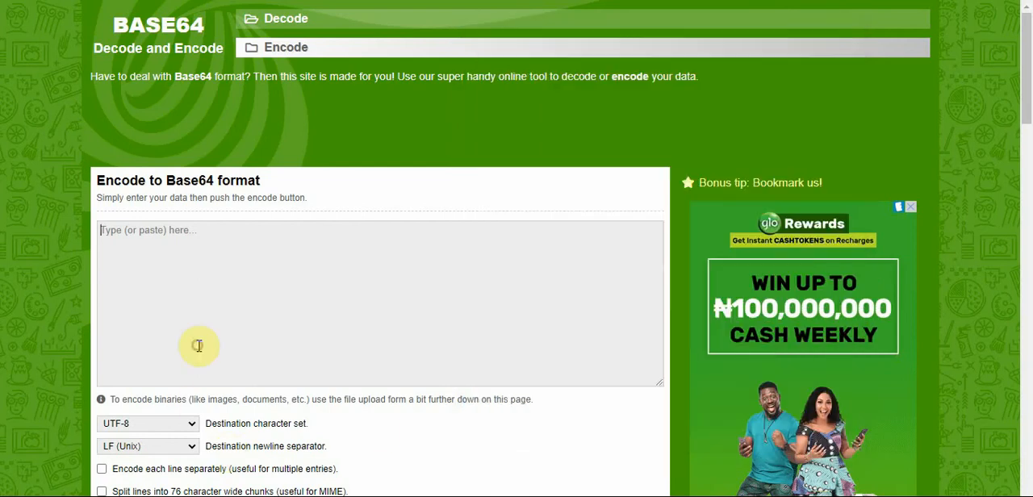
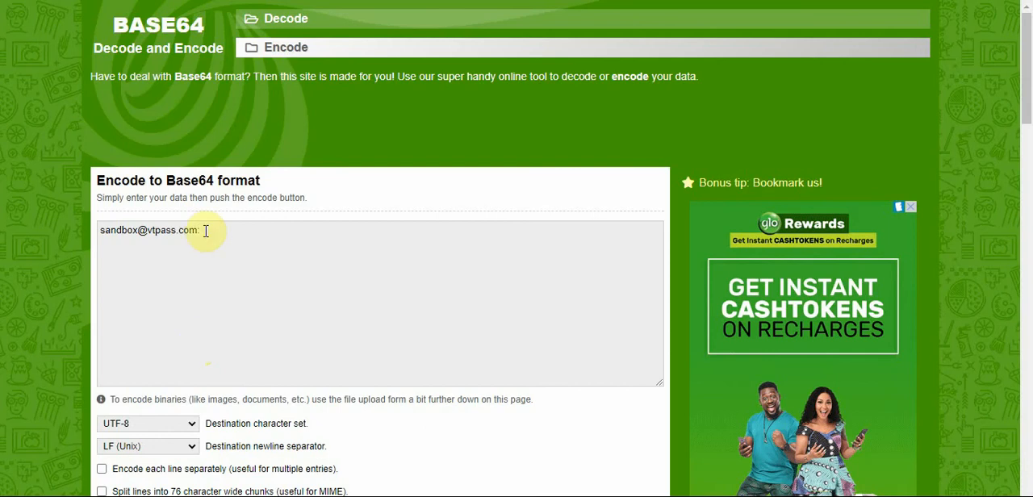
Recheck the authentication format in the VTpass documentation, then append the account password after the colon in the Base64 encoder.
{"action": "left_click", "coordinate": [322, 1]}
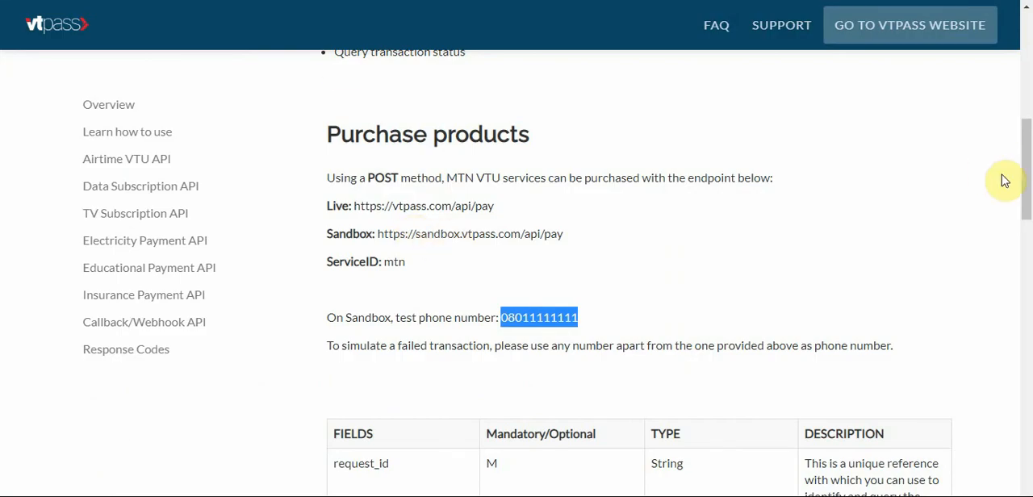
{"action": "scroll", "coordinate": [1026, 101], "scroll_direction": "up", "scroll_amount": 5}
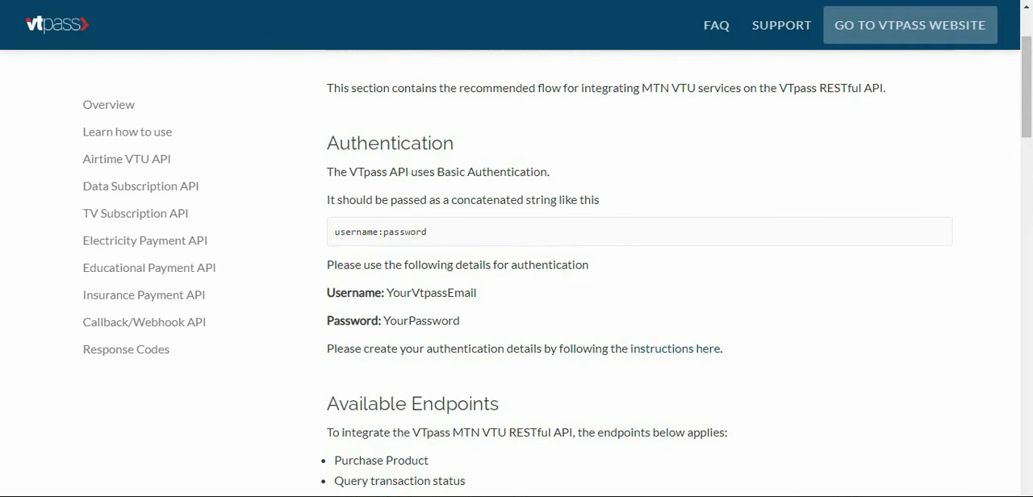
{"action": "left_click", "coordinate": [384, 1]}
{"action": "type", "text": "sand"}
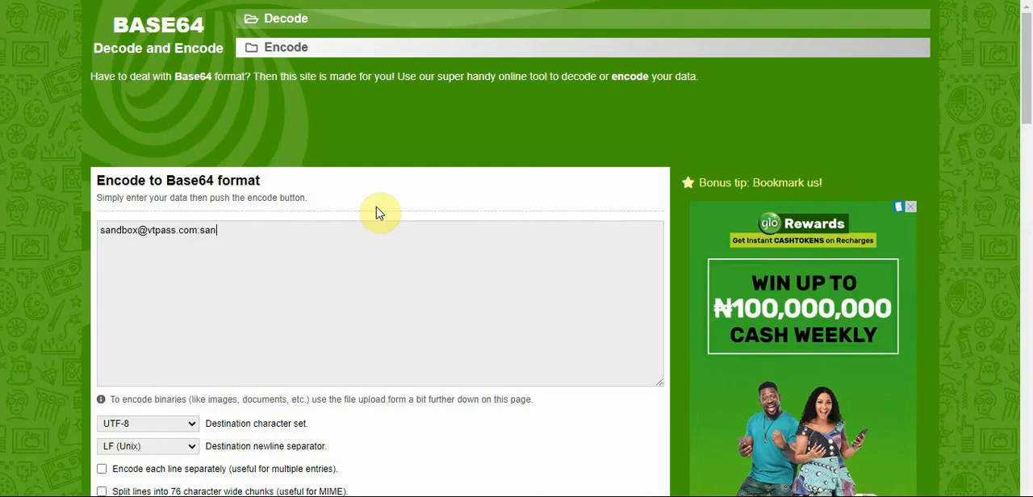
{"action": "type", "text": "box"}
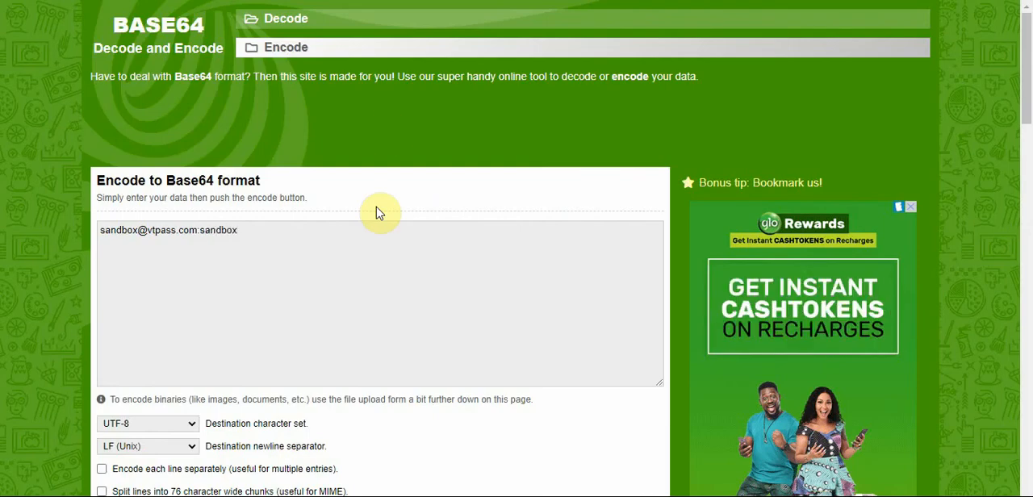
Encode the combined e-mail and password string to Base64 format.
{"action": "triple_click", "coordinate": [263, 238]}
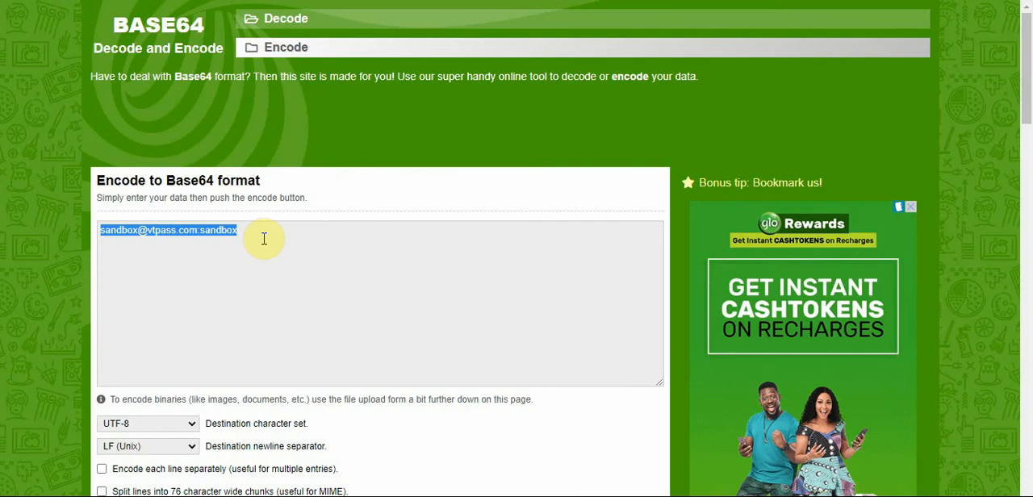
{"action": "scroll", "coordinate": [997, 131], "scroll_direction": "down", "scroll_amount": 4}
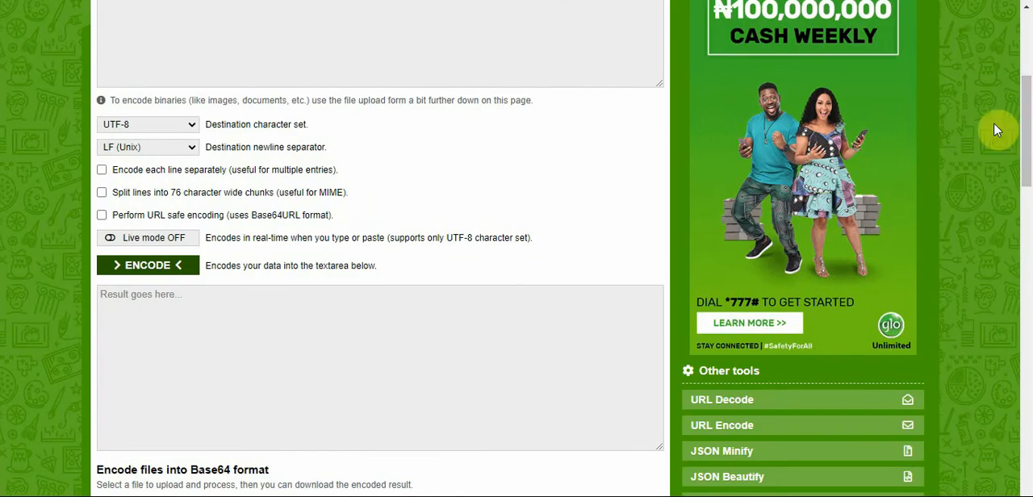
{"action": "left_click", "coordinate": [142, 266]}
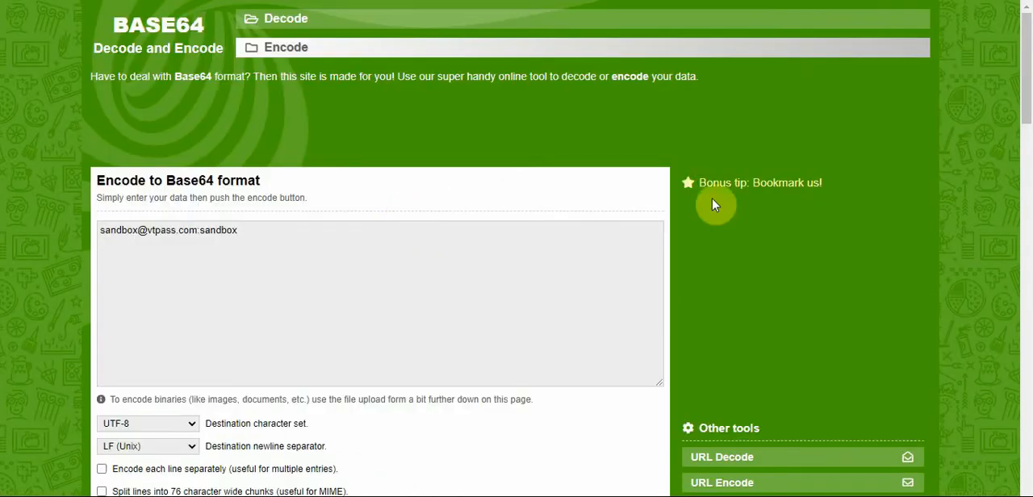
Select the encoded credential string in the Base64 encoder's output.
{"action": "left_click_drag", "start_coordinate": [1025, 96], "coordinate": [1027, 178]}
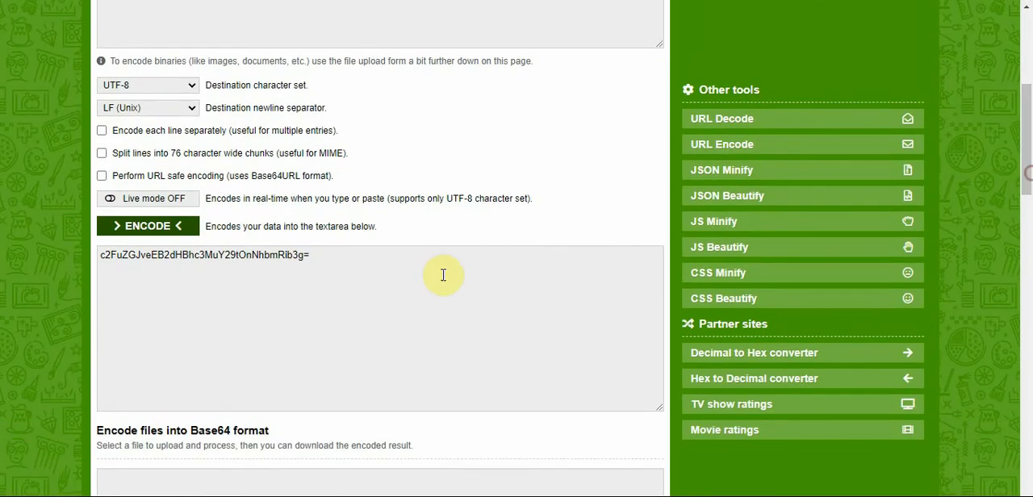
{"action": "left_click_drag", "start_coordinate": [321, 252], "coordinate": [101, 254]}
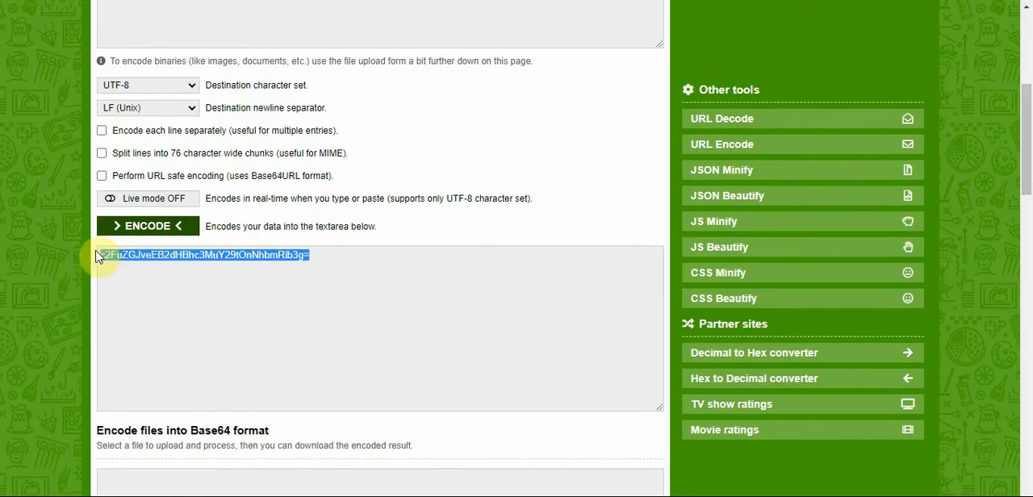
{"action": "right_click", "coordinate": [196, 256]}
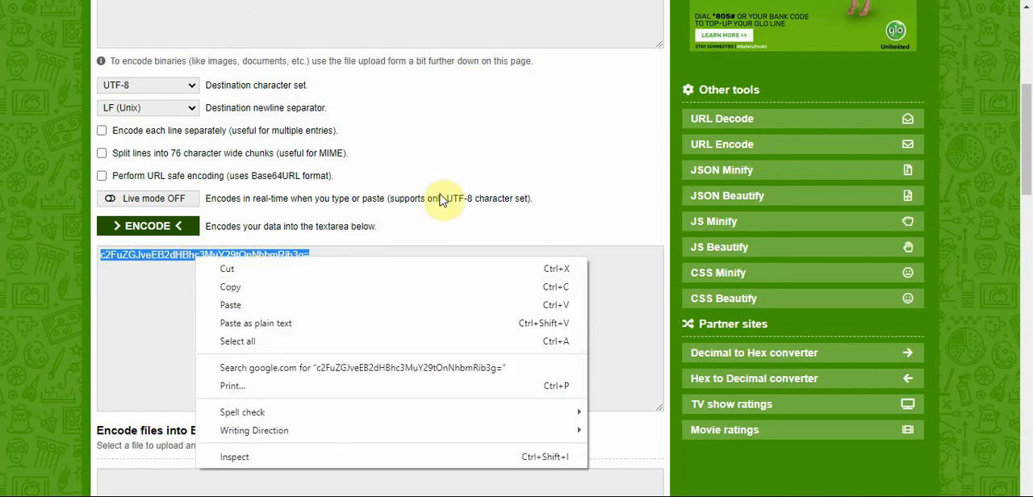
Find the sandbox endpoint for purchasing MTN VTU products in the VTpass documentation and select its URL.
{"action": "left_click", "coordinate": [355, 1]}
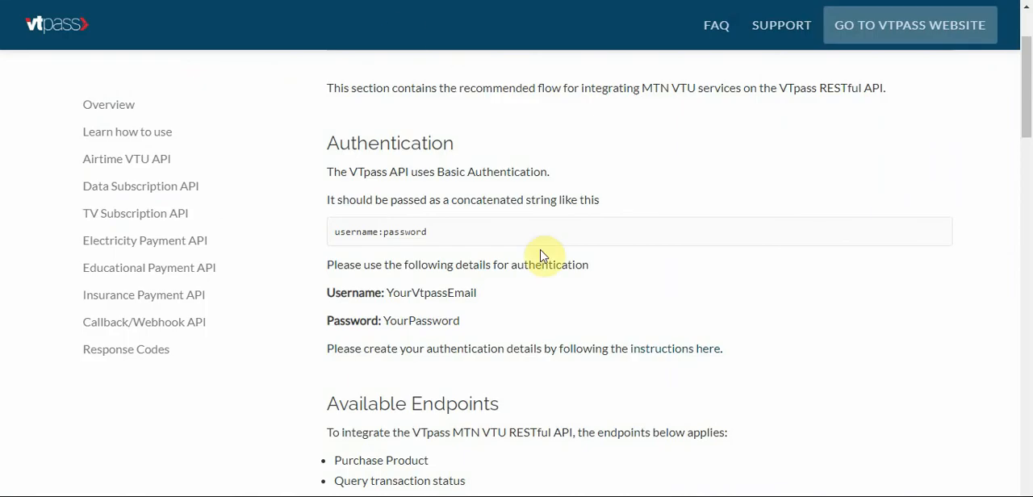
{"action": "left_click_drag", "start_coordinate": [1026, 60], "coordinate": [1029, 156]}
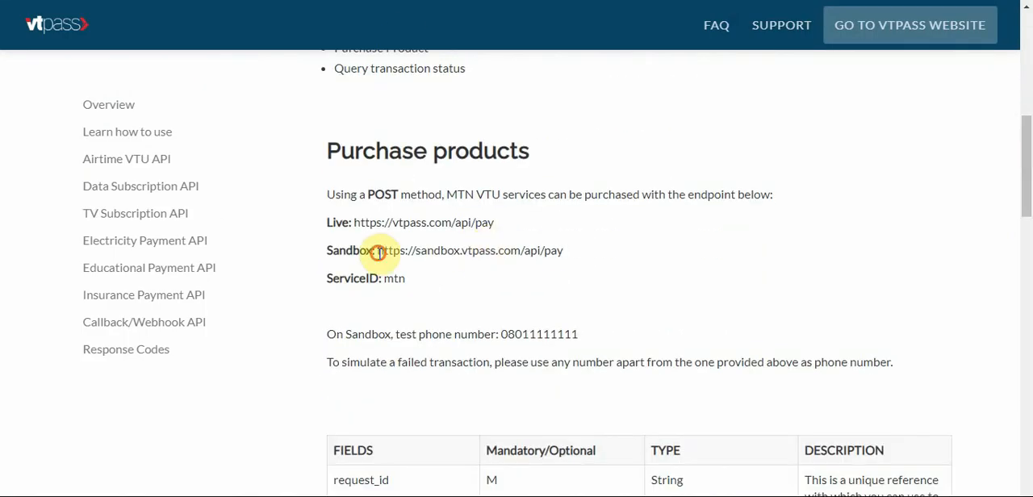
{"action": "left_click_drag", "start_coordinate": [377, 253], "coordinate": [576, 251]}
{"action": "key", "text": "ctrl+c"}
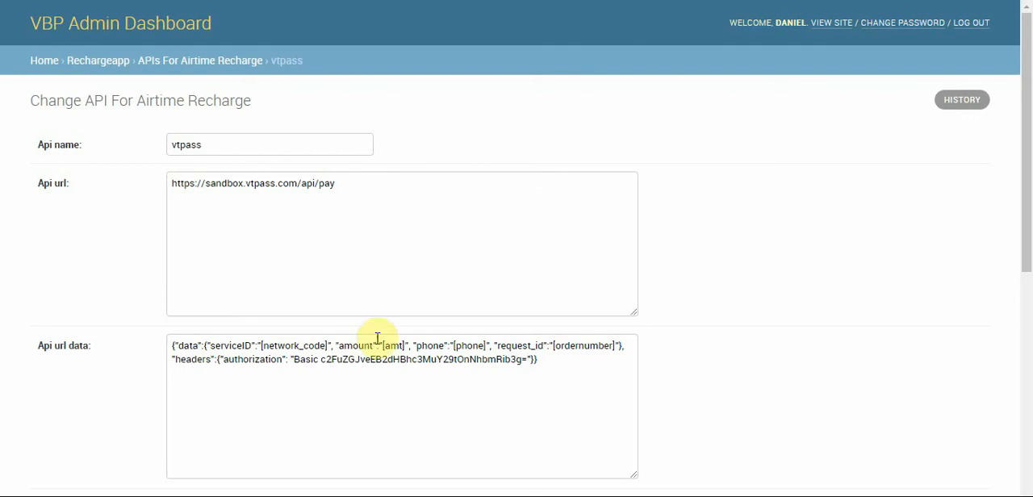
Try replacing the Basic authorization value in the vtpass API's Api url data in the VBP admin dashboard, and undo the replacement.
{"action": "left_click_drag", "start_coordinate": [1027, 145], "coordinate": [1027, 223]}
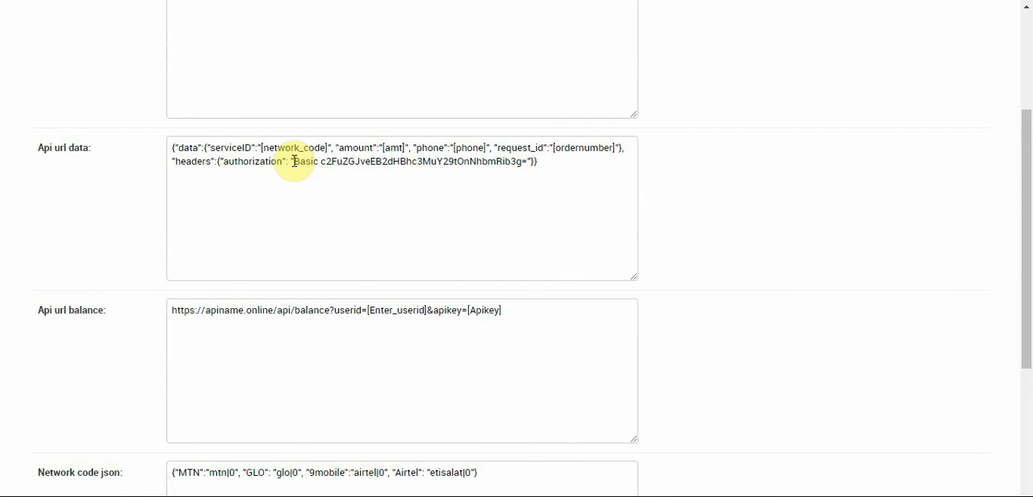
{"action": "left_click_drag", "start_coordinate": [320, 162], "coordinate": [529, 164]}
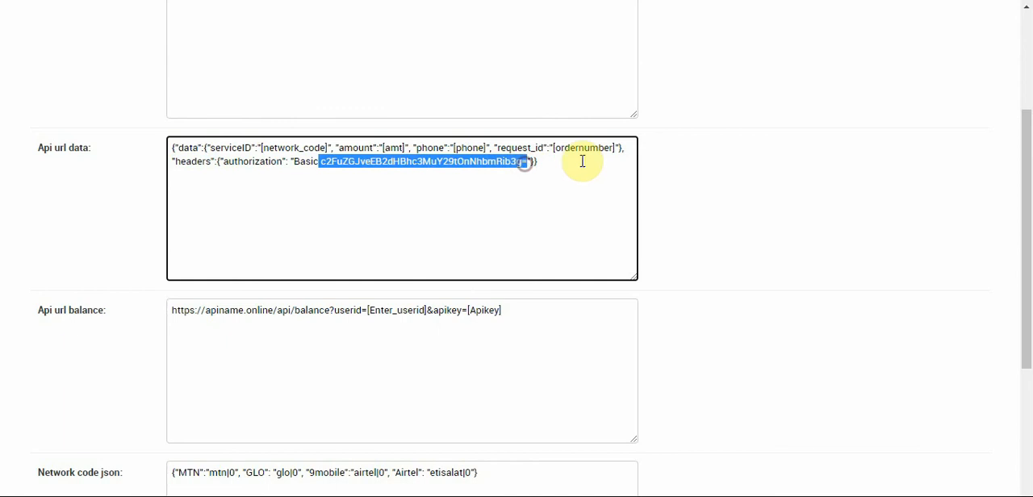
{"action": "left_click", "coordinate": [547, 131]}
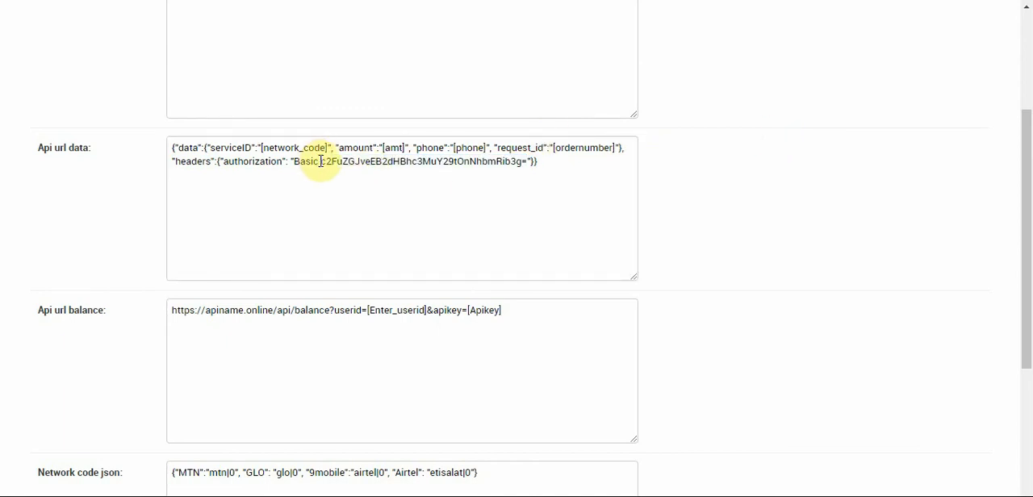
{"action": "left_click_drag", "start_coordinate": [318, 159], "coordinate": [527, 160]}
{"action": "key", "text": "ctrl+v"}
{"action": "key", "text": "ctrl+z"}
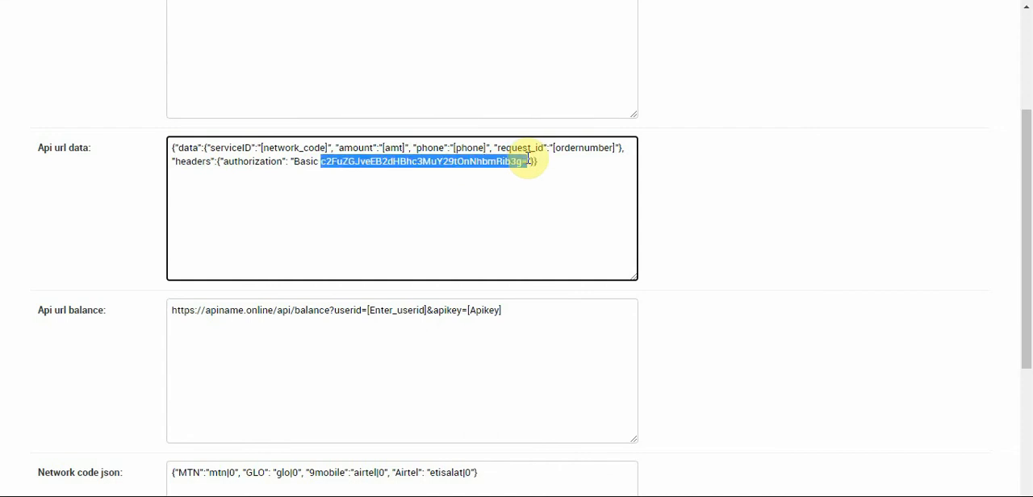
{"action": "left_click", "coordinate": [318, 161]}
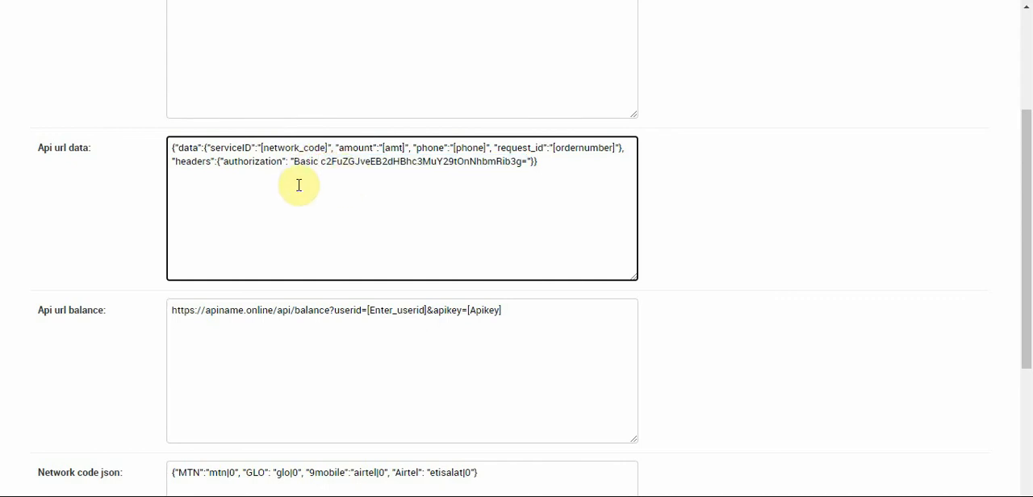
Check the Api url entry and the fields below it in the vtpass airtime recharge record.
{"action": "left_click_drag", "start_coordinate": [1025, 184], "coordinate": [1030, 109]}
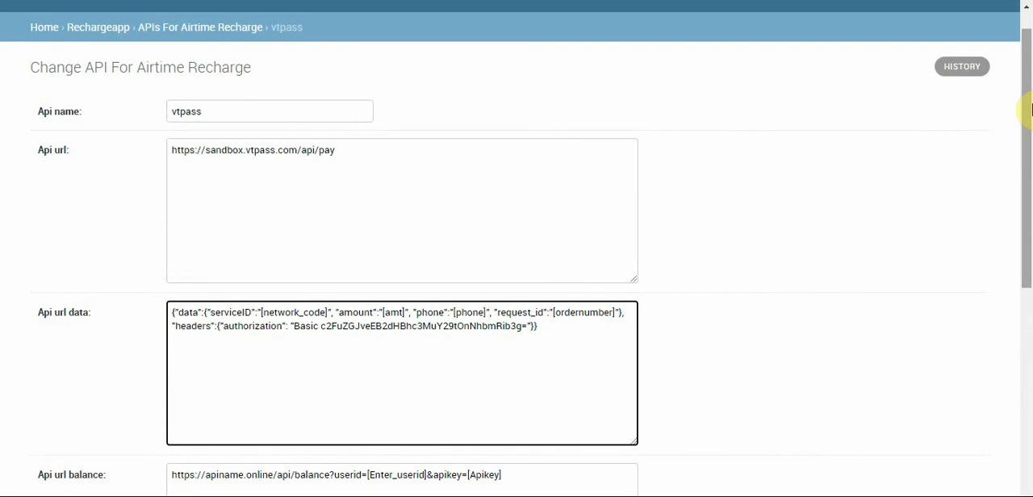
{"action": "double_click", "coordinate": [443, 168]}
{"action": "left_click", "coordinate": [443, 169]}
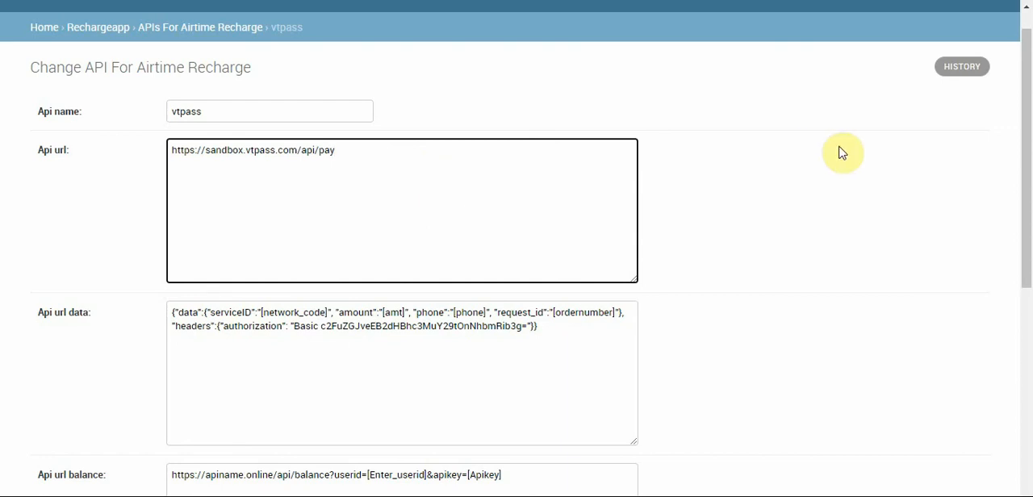
{"action": "left_click_drag", "start_coordinate": [1026, 151], "coordinate": [1029, 242]}
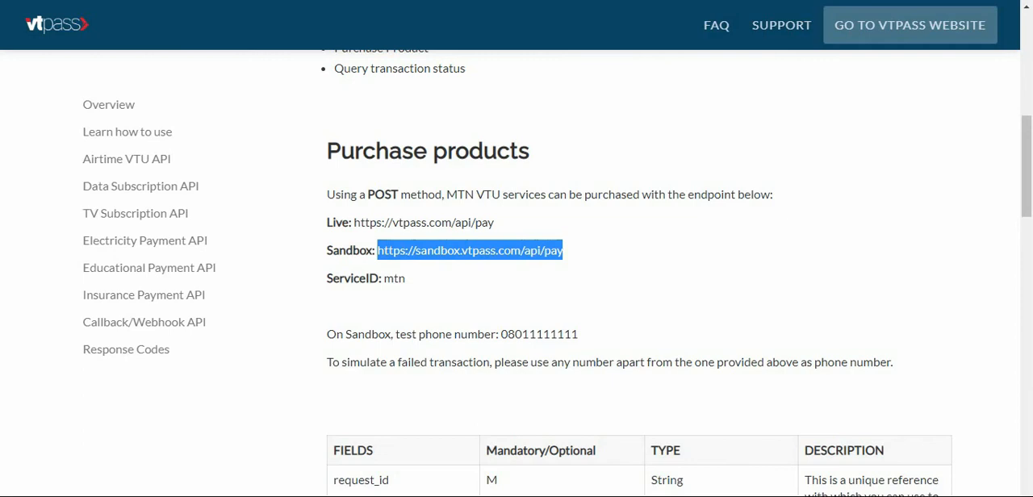
Check the MTN ServiceID in the VTpass documentation and expand the list of Airtime VTU API networks.
{"action": "left_click", "coordinate": [411, 282]}
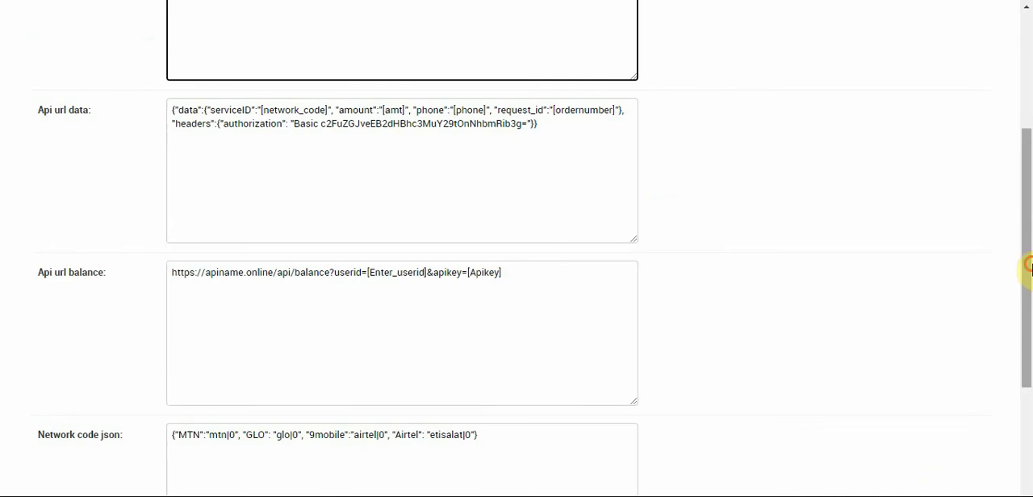
{"action": "left_click_drag", "start_coordinate": [1025, 265], "coordinate": [1025, 318]}
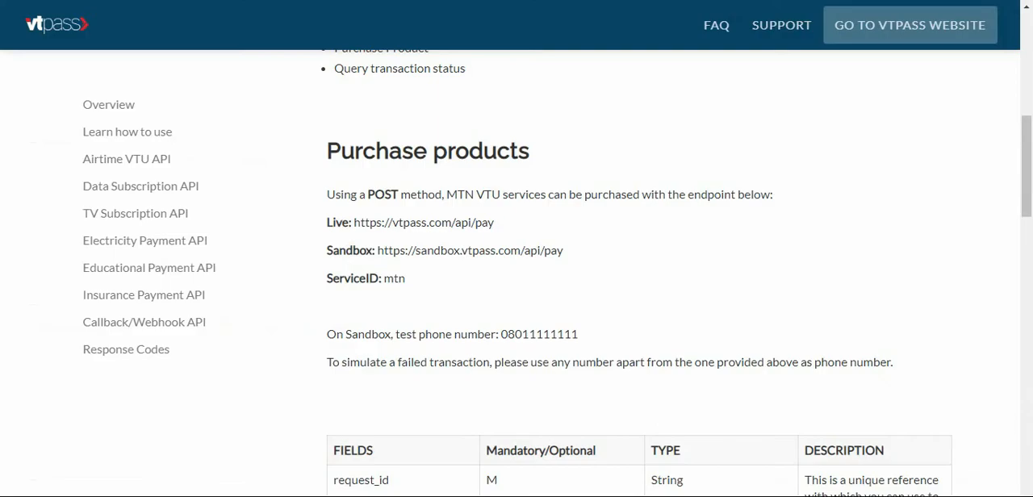
{"action": "left_click", "coordinate": [143, 158]}
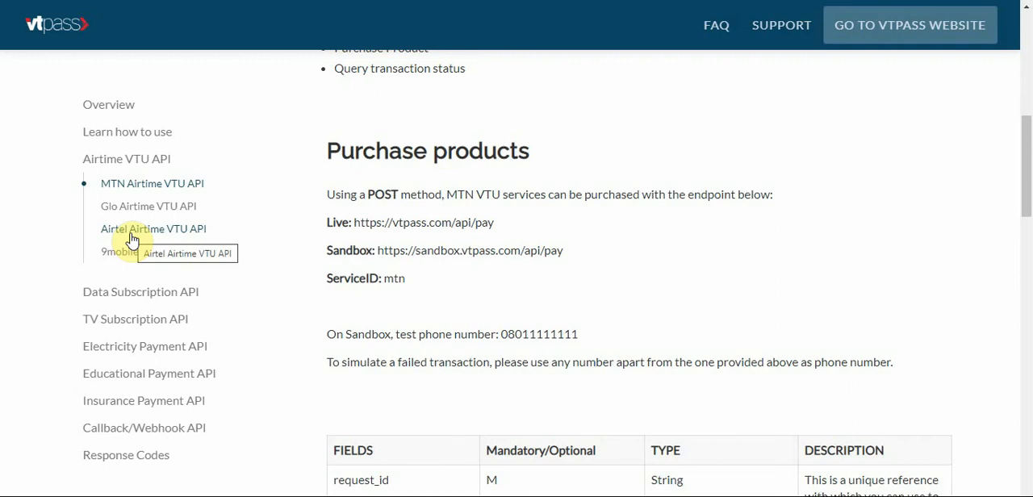
{"action": "left_click", "coordinate": [15, 1]}
Set the percentage to deduct for MTN to 2 in the vtpass record's Network code json, making the entry mtn|2.
{"action": "left_click", "coordinate": [323, 1]}
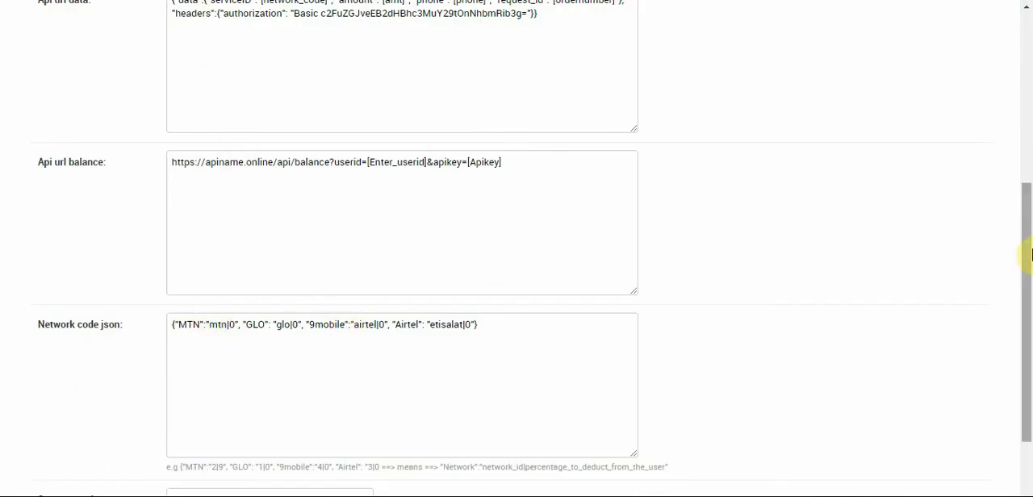
{"action": "left_click_drag", "start_coordinate": [1029, 254], "coordinate": [1030, 321]}
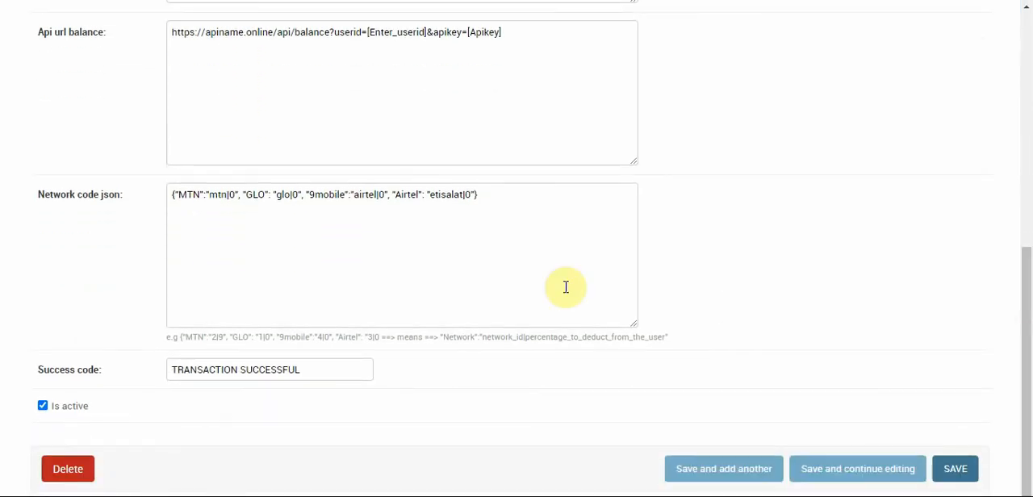
{"action": "double_click", "coordinate": [182, 193]}
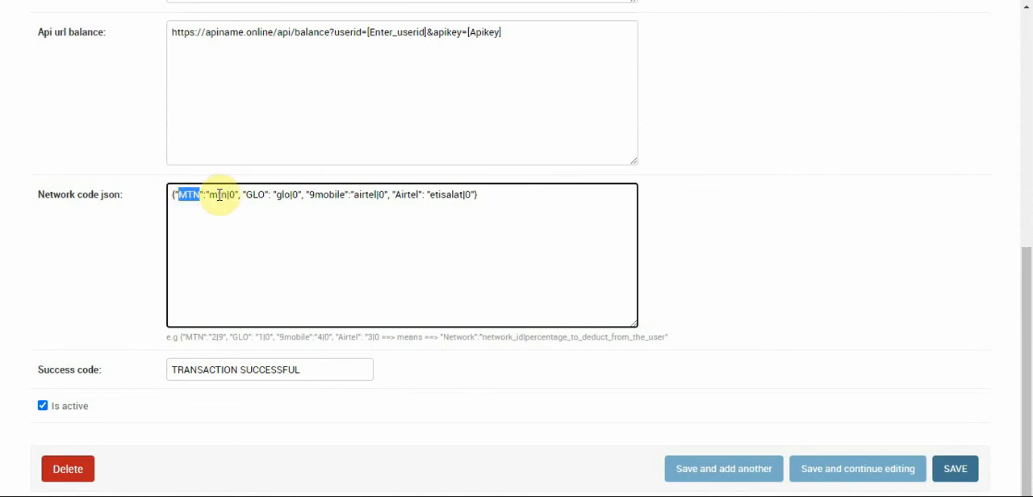
{"action": "double_click", "coordinate": [218, 194]}
{"action": "left_click", "coordinate": [282, 194]}
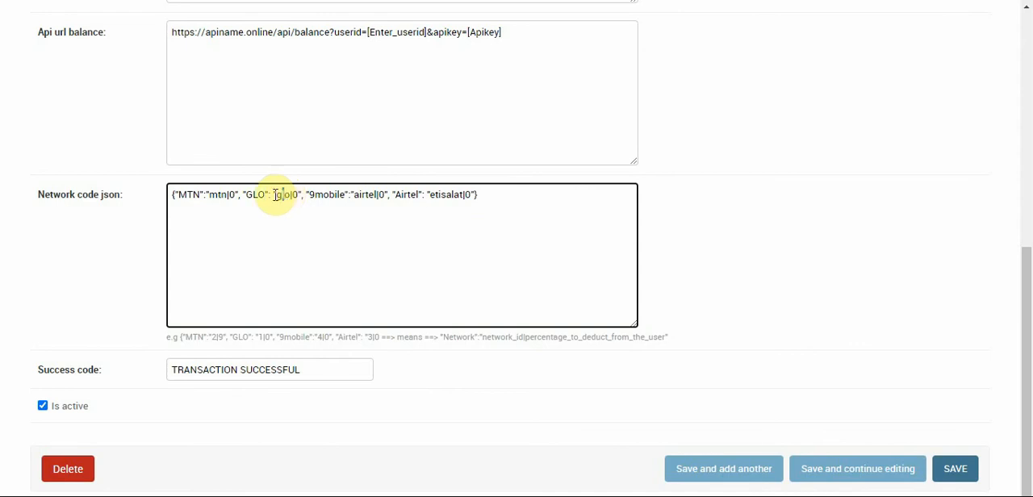
{"action": "left_click", "coordinate": [230, 196]}
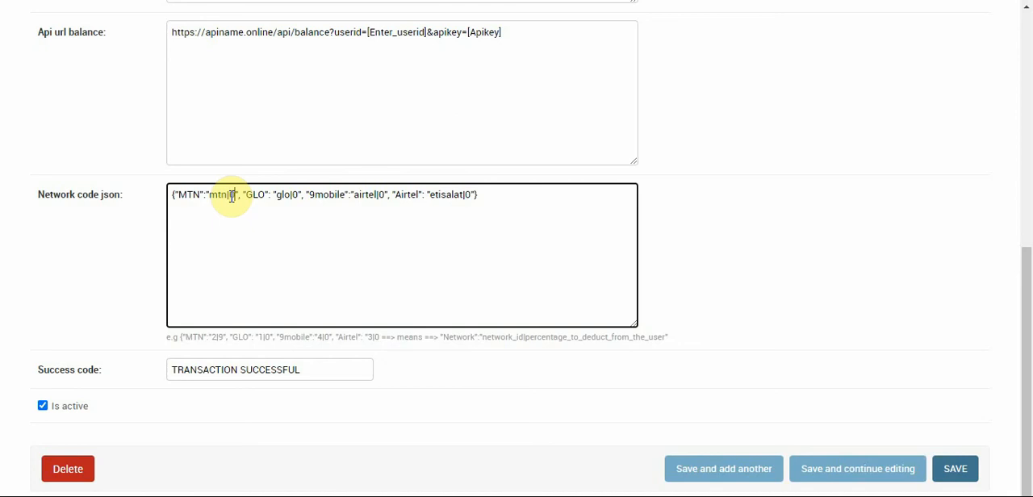
{"action": "key", "text": "BackSpace"}
{"action": "type", "text": "2"}
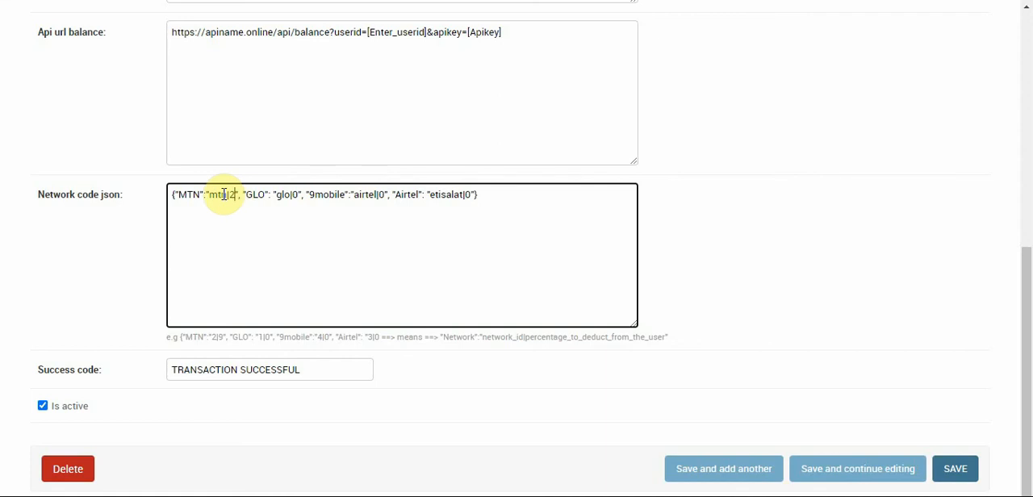
Compare the Success code with the response_description in the expected response of the MTN VTU documentation.
{"action": "triple_click", "coordinate": [219, 370]}
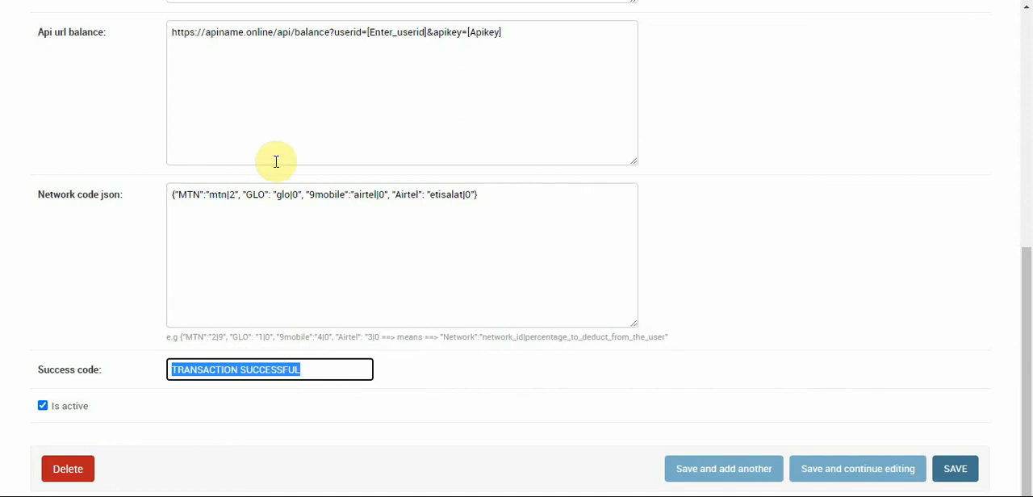
{"action": "left_click", "coordinate": [299, 1]}
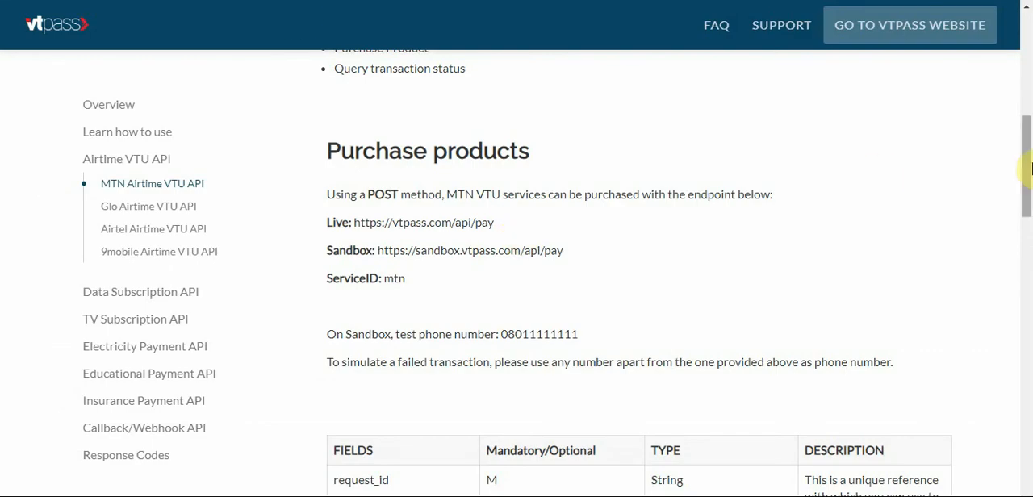
{"action": "left_click_drag", "start_coordinate": [1030, 171], "coordinate": [1030, 284]}
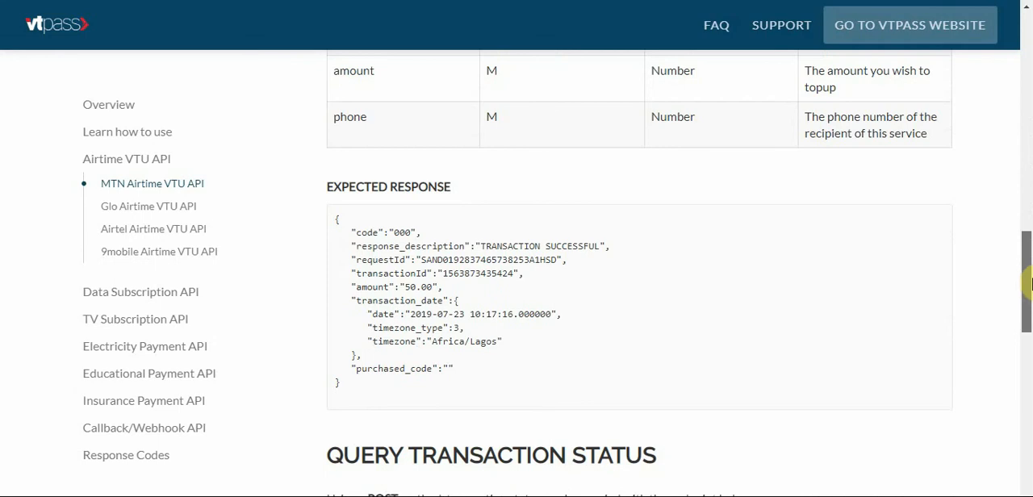
{"action": "left_click_drag", "start_coordinate": [1030, 284], "coordinate": [1029, 283]}
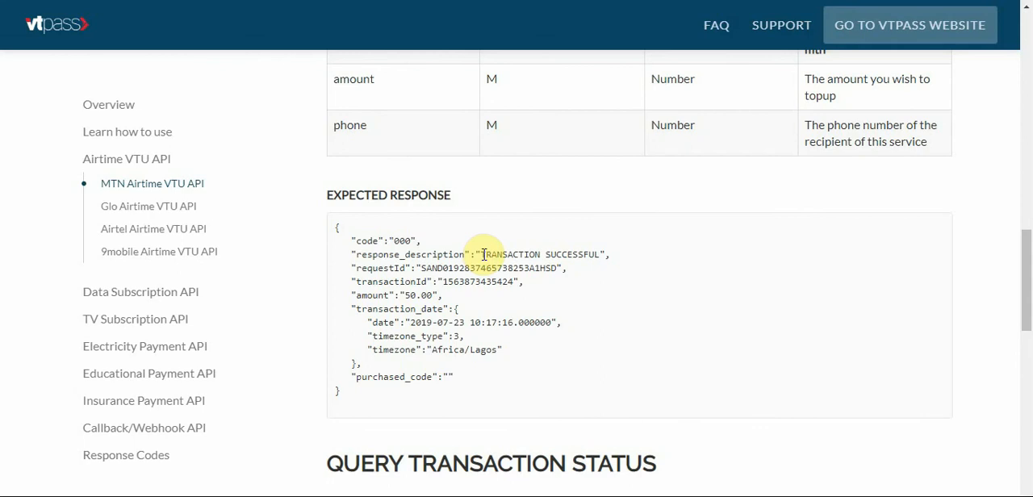
{"action": "left_click_drag", "start_coordinate": [481, 254], "coordinate": [601, 254]}
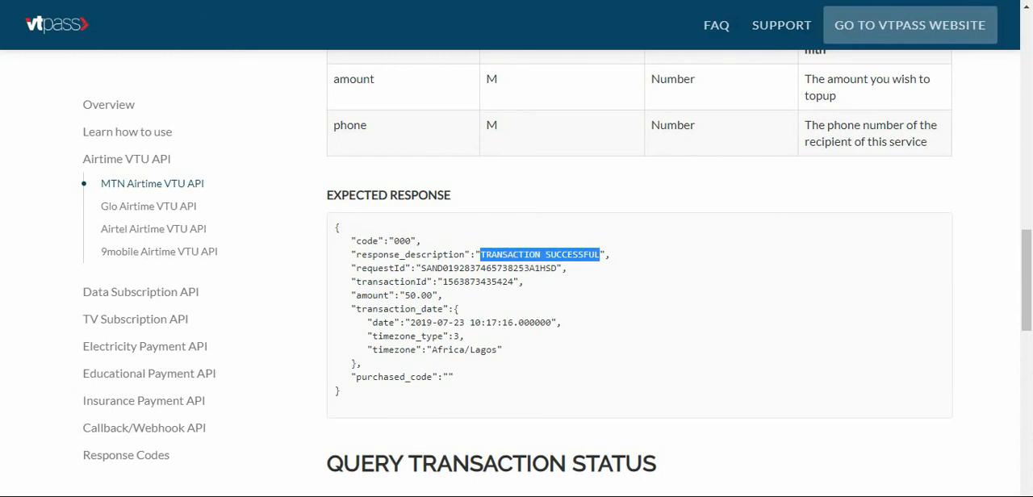
Examine the network_code, amt, phone and ordernumber placeholders in the dashboard's Api url data and the MTN entry in the Network code json.
{"action": "left_click", "coordinate": [207, 1]}
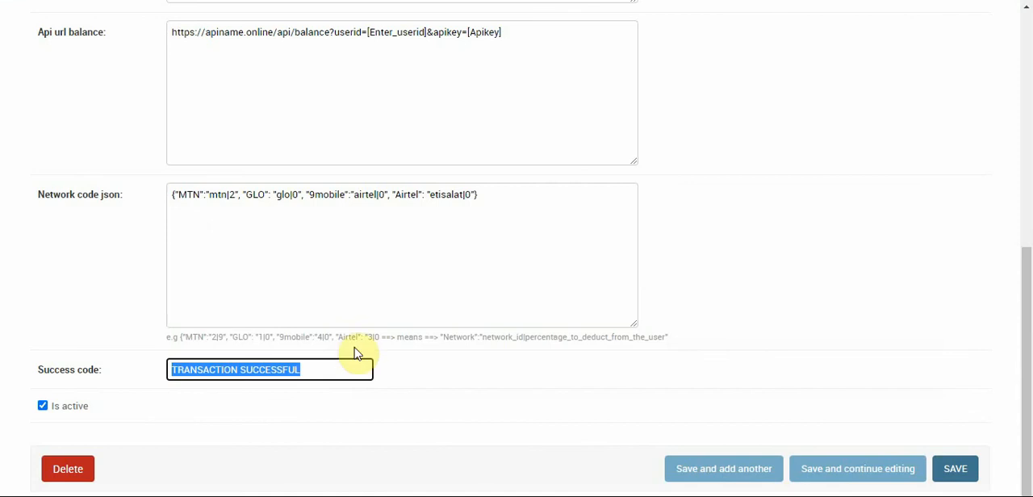
{"action": "left_click_drag", "start_coordinate": [1030, 327], "coordinate": [1030, 166]}
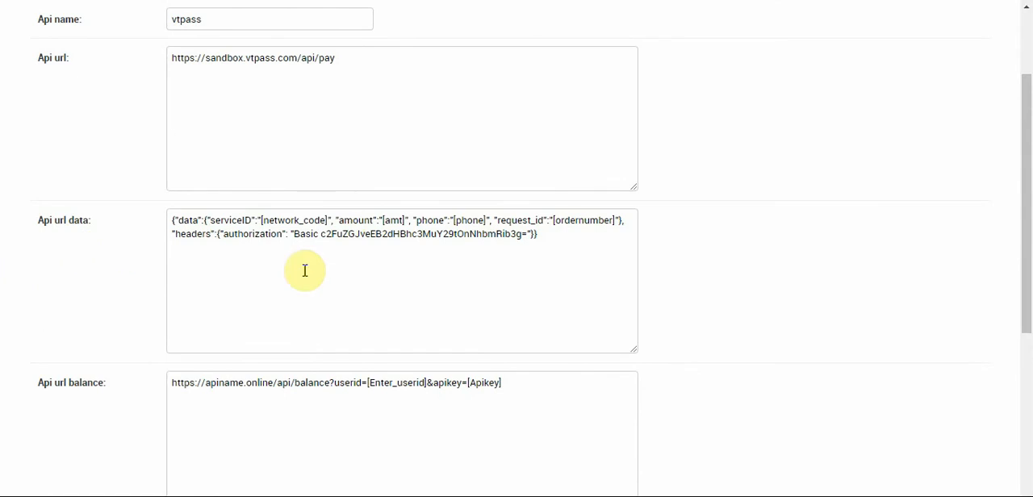
{"action": "left_click_drag", "start_coordinate": [262, 223], "coordinate": [327, 218]}
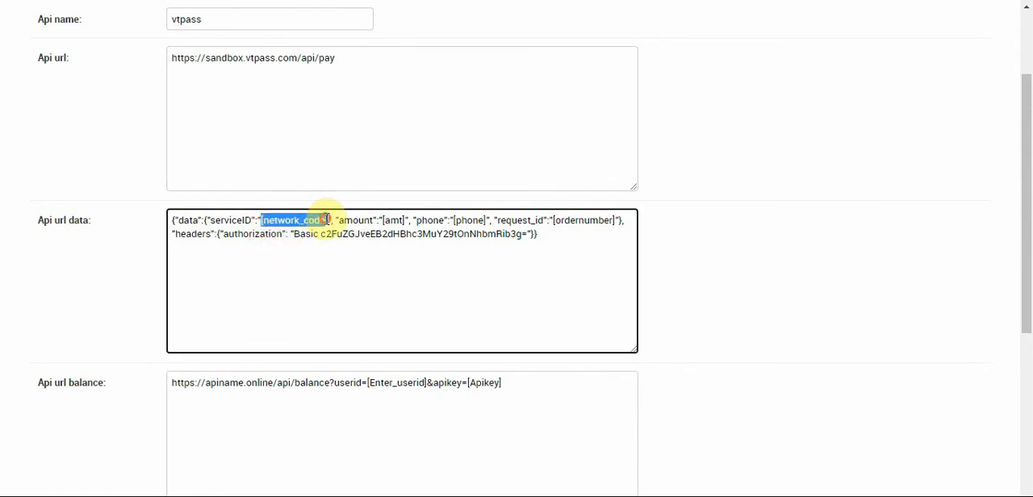
{"action": "left_click_drag", "start_coordinate": [1025, 253], "coordinate": [1028, 279]}
{"action": "double_click", "coordinate": [214, 377]}
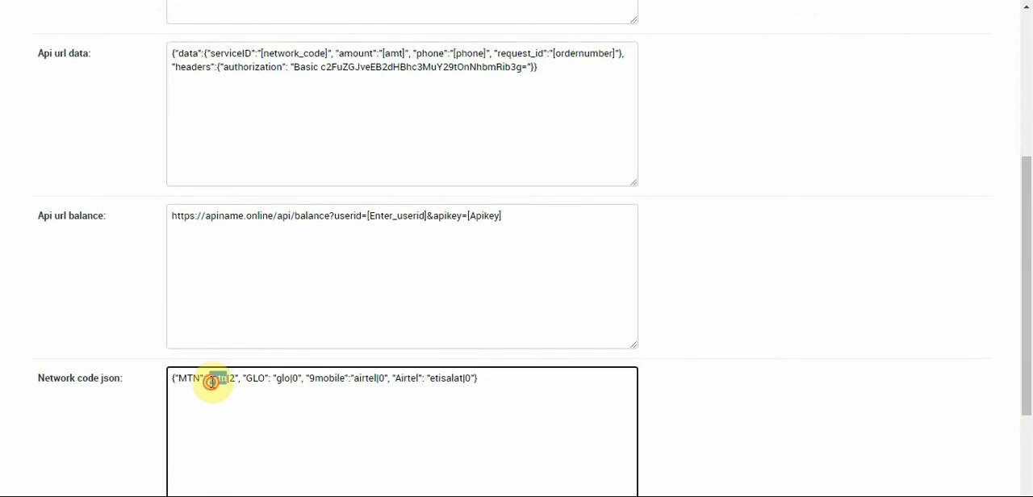
{"action": "double_click", "coordinate": [276, 54]}
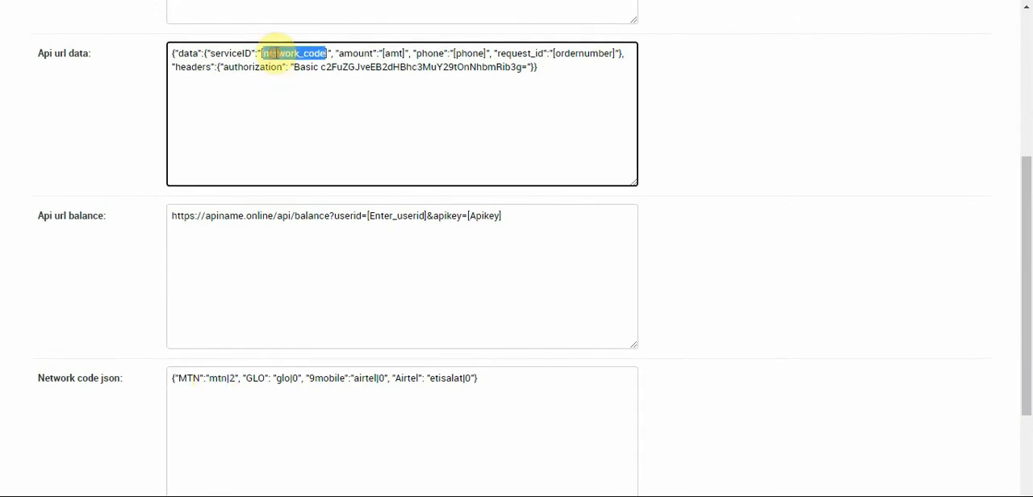
{"action": "double_click", "coordinate": [392, 54]}
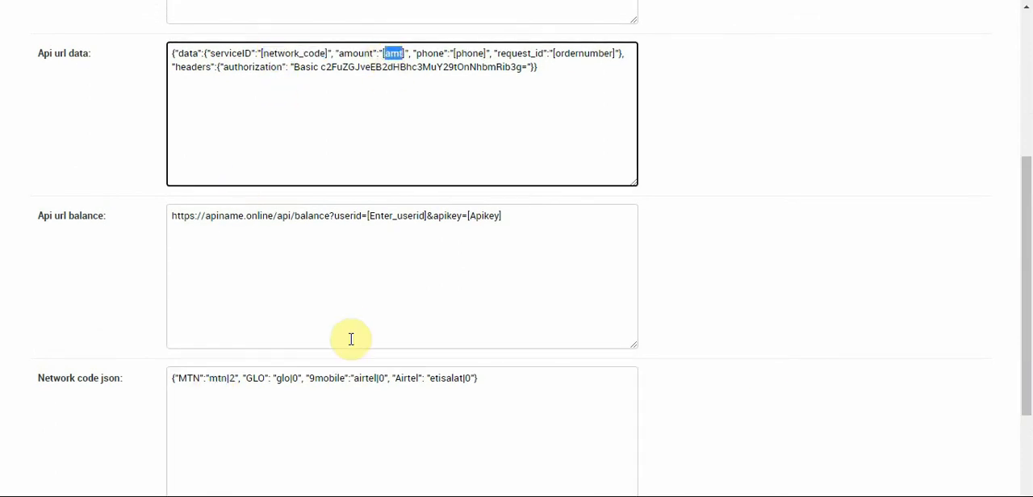
{"action": "left_click", "coordinate": [468, 55]}
{"action": "double_click", "coordinate": [468, 55]}
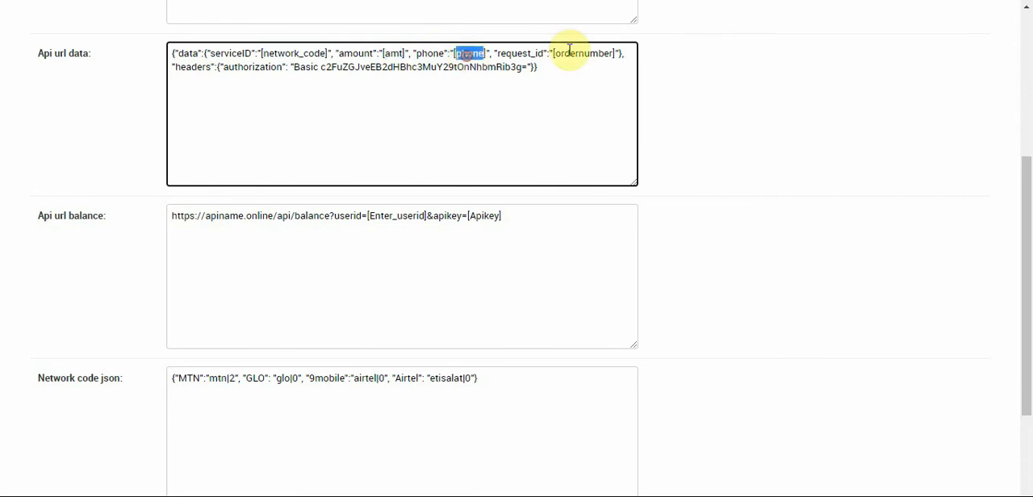
{"action": "triple_click", "coordinate": [581, 54]}
{"action": "double_click", "coordinate": [581, 53]}
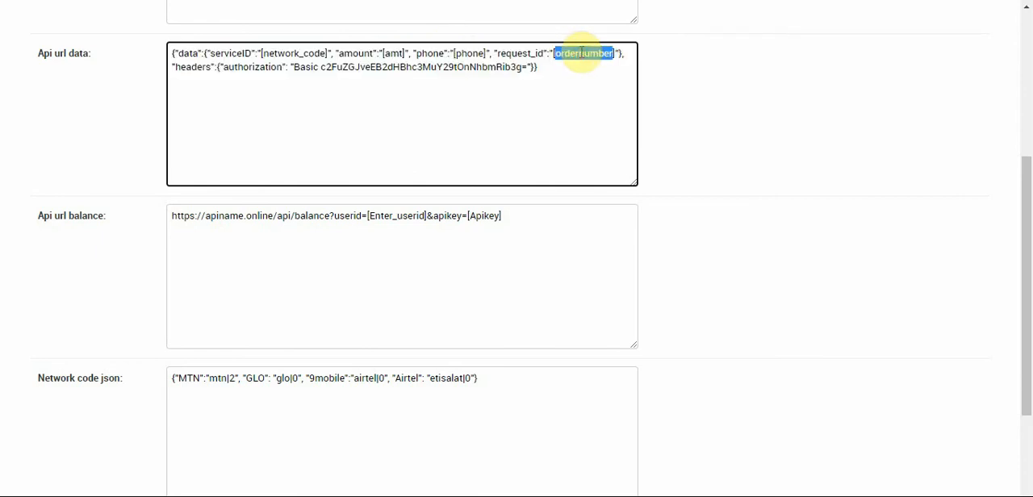
Compare the Basic authorization value with the Base64 encoder output, and save the vtpass record while keeping it open for editing.
{"action": "double_click", "coordinate": [403, 66]}
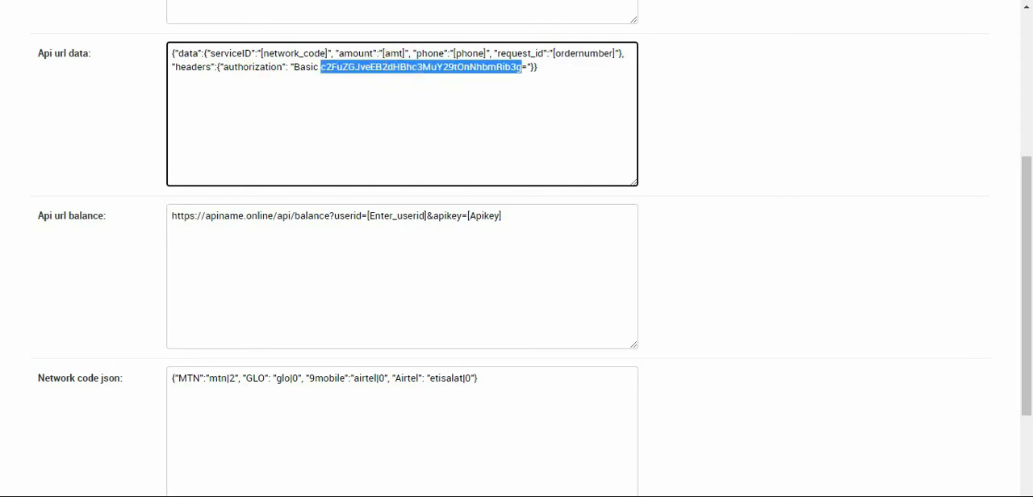
{"action": "key", "text": "ctrl+Tab"}
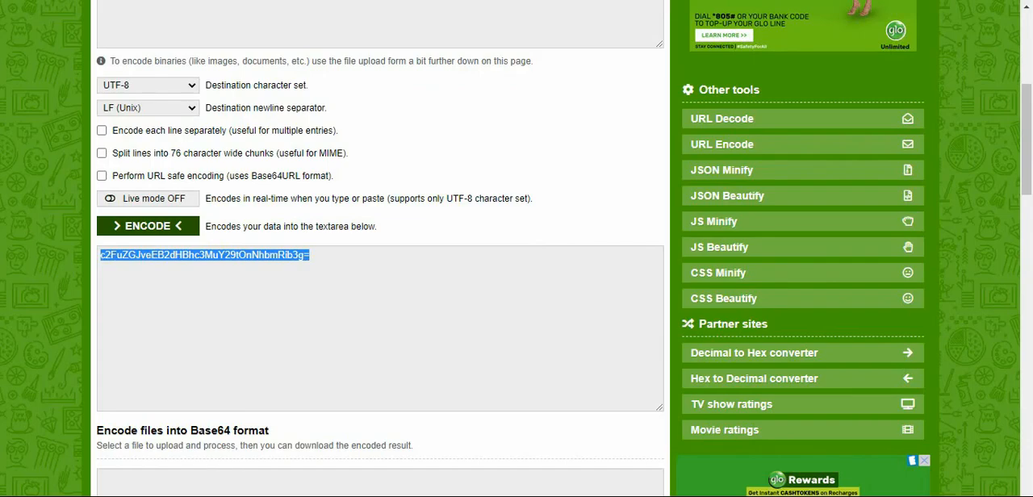
{"action": "key", "text": "ctrl+shift+Tab"}
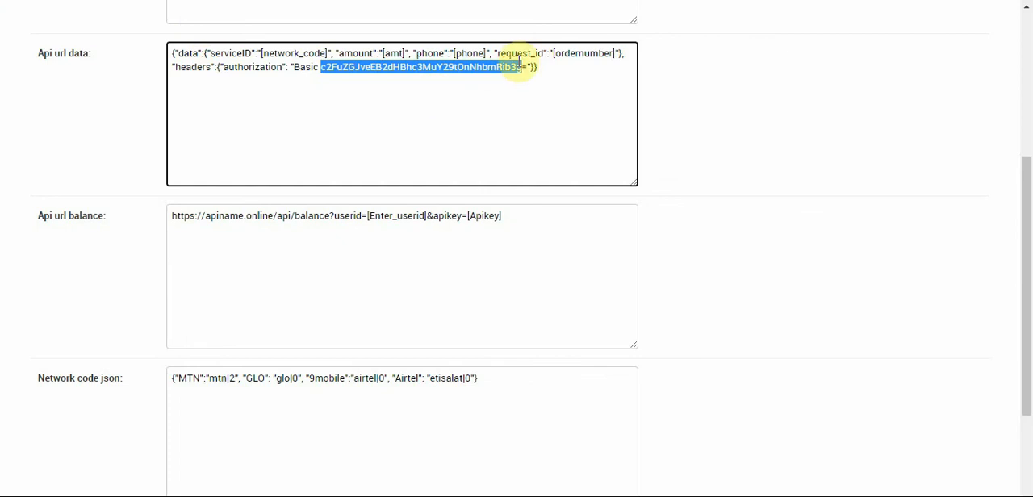
{"action": "left_click_drag", "start_coordinate": [1022, 347], "coordinate": [1025, 451]}
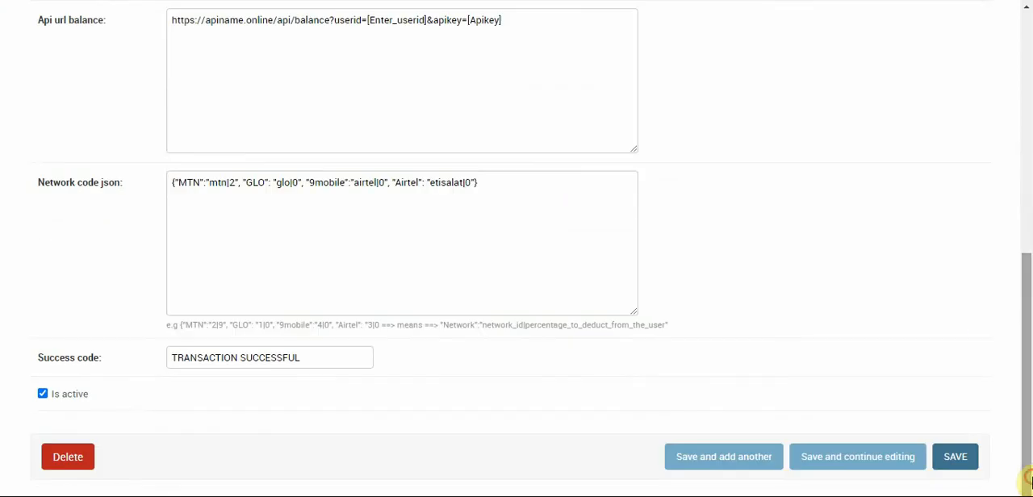
{"action": "left_click", "coordinate": [891, 472]}
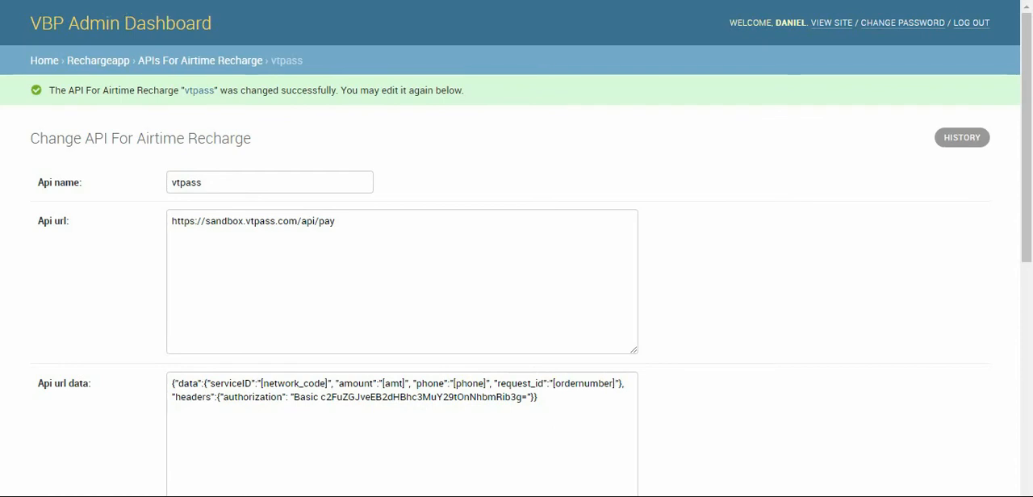
{"action": "right_click", "coordinate": [133, 0]}
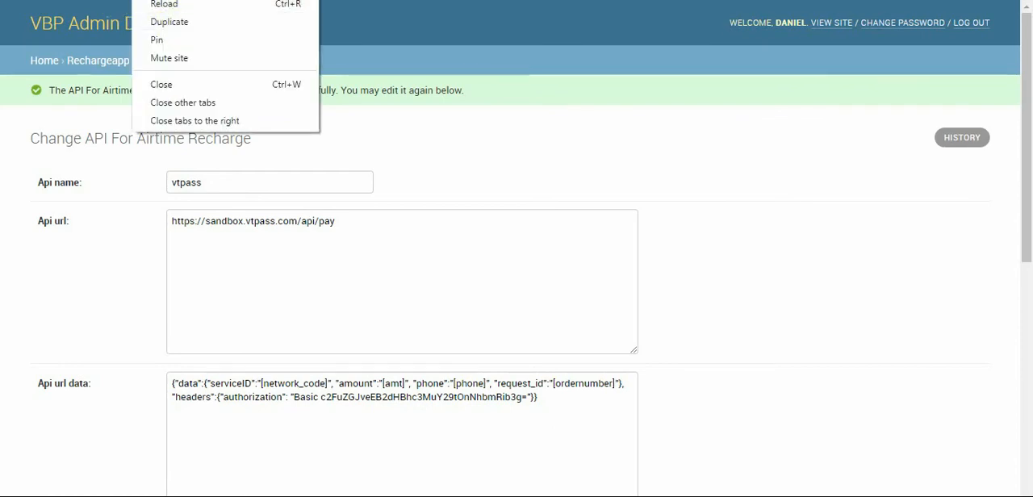
{"action": "left_click", "coordinate": [171, 0]}
{"action": "type", "text": "http://pro.localhost:8030/"}
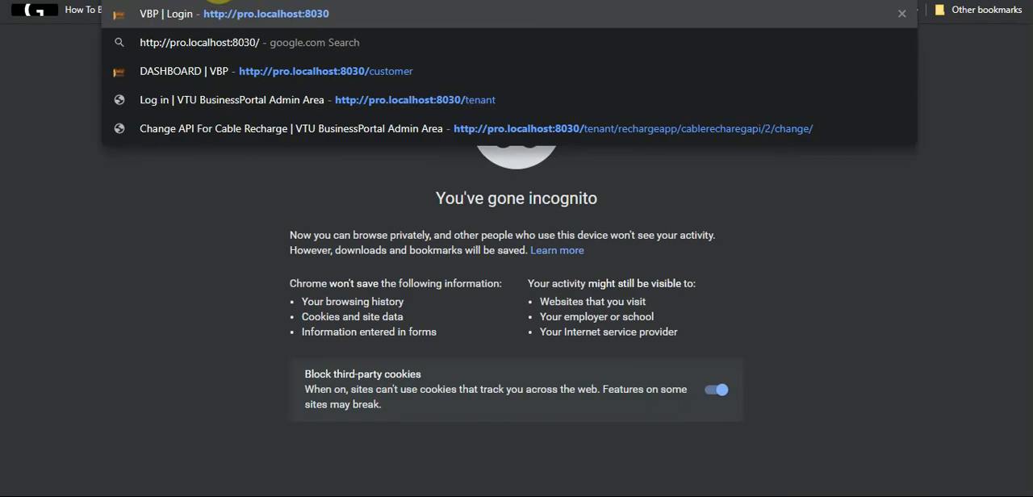
{"action": "type", "text": "cu"}
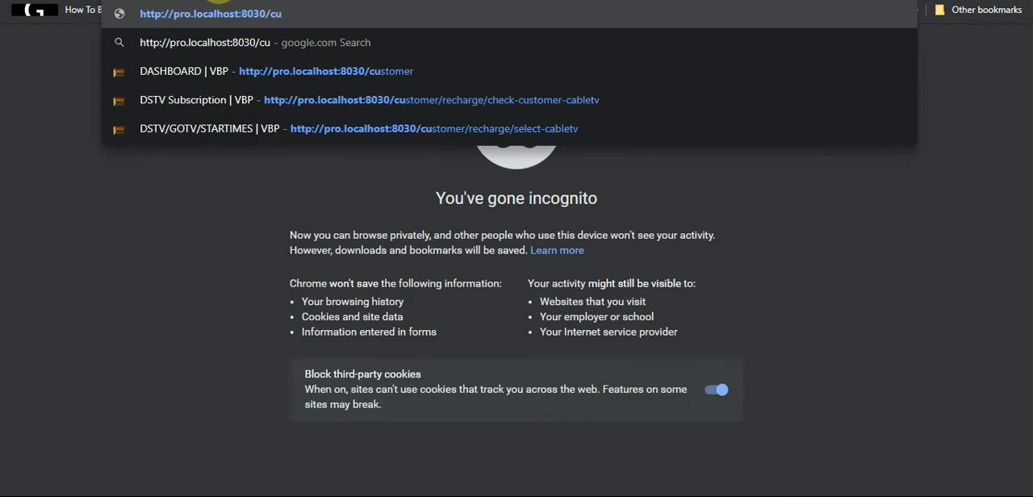
{"action": "key", "text": "Down"}
{"action": "key", "text": "Return"}
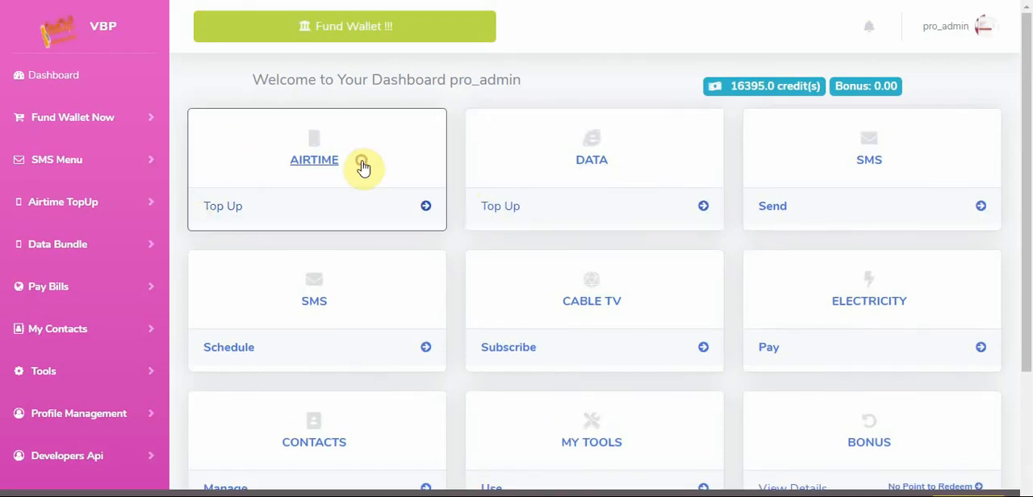
{"action": "left_click", "coordinate": [363, 165]}
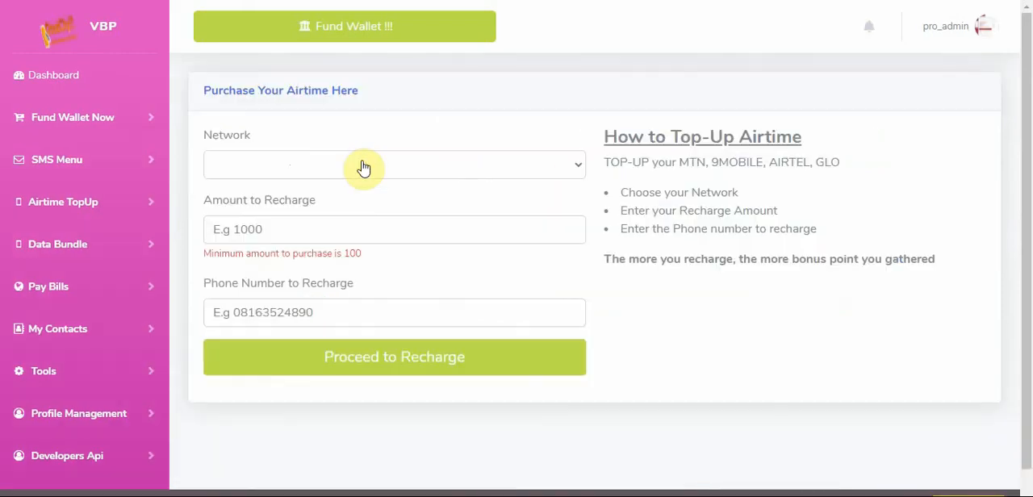
Choose MTN as the network and set the amount to recharge to 500.
{"action": "left_click", "coordinate": [319, 171]}
{"action": "left_click", "coordinate": [284, 206]}
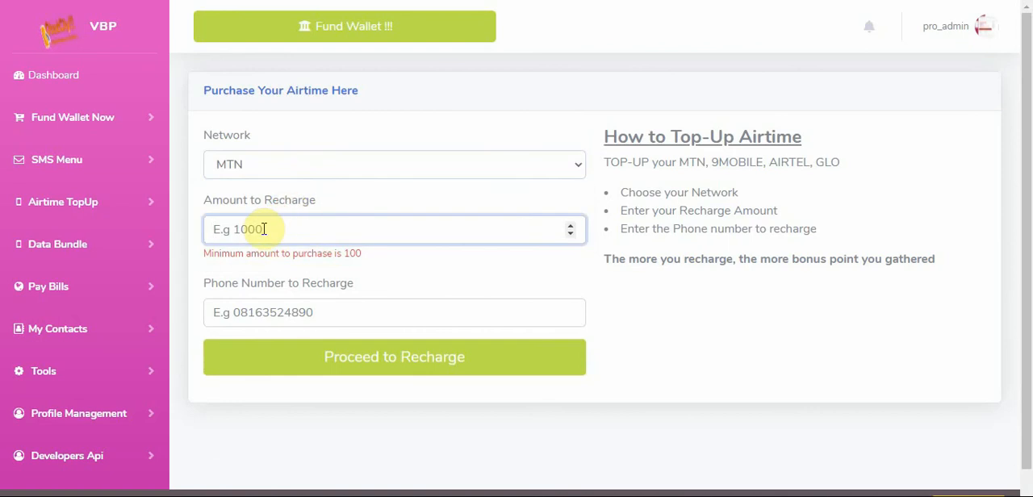
{"action": "left_click", "coordinate": [266, 229]}
{"action": "left_click", "coordinate": [233, 270]}
{"action": "left_click", "coordinate": [277, 312]}
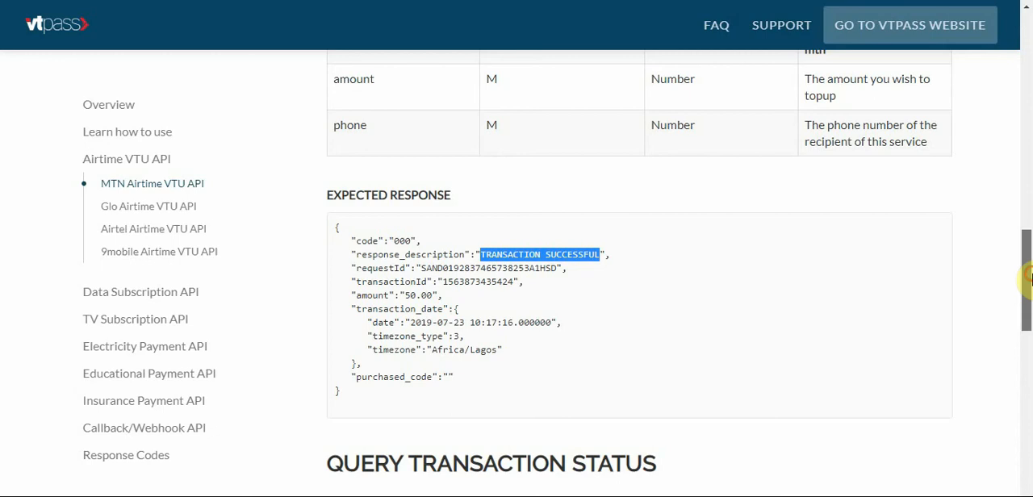
Copy the sandbox test phone number from the VTpass MTN documentation into the Phone Number to Recharge field.
{"action": "left_click_drag", "start_coordinate": [1026, 279], "coordinate": [1026, 219]}
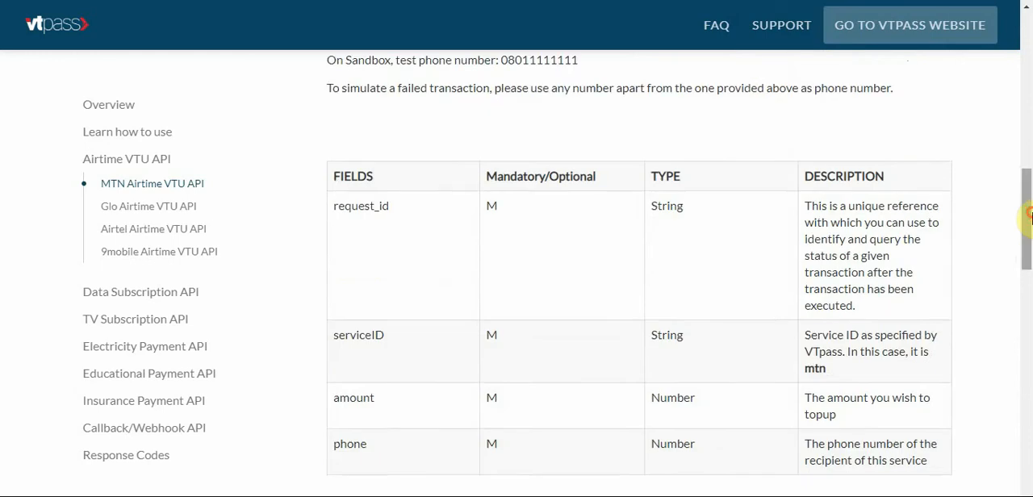
{"action": "scroll", "coordinate": [581, 207], "scroll_direction": "up", "scroll_amount": 1}
{"action": "double_click", "coordinate": [515, 206]}
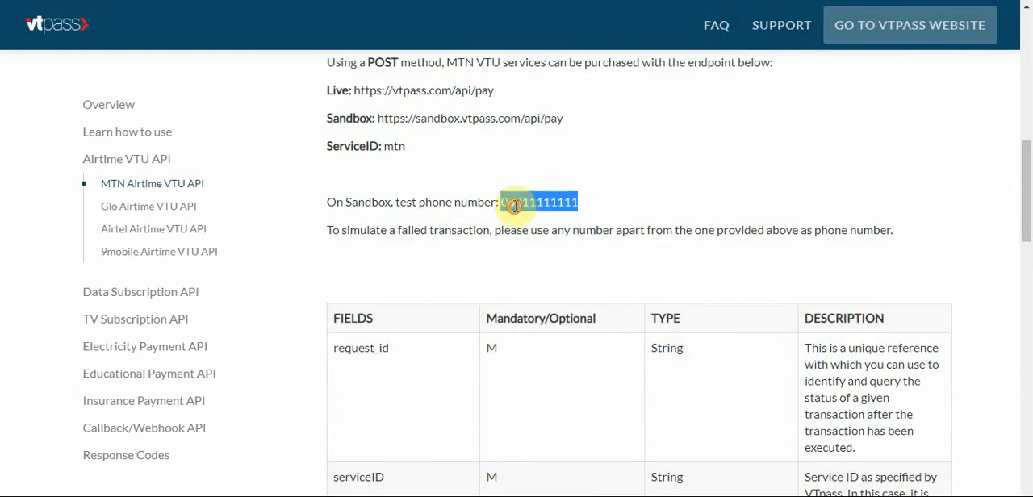
{"action": "right_click", "coordinate": [522, 209]}
{"action": "left_click", "coordinate": [538, 217]}
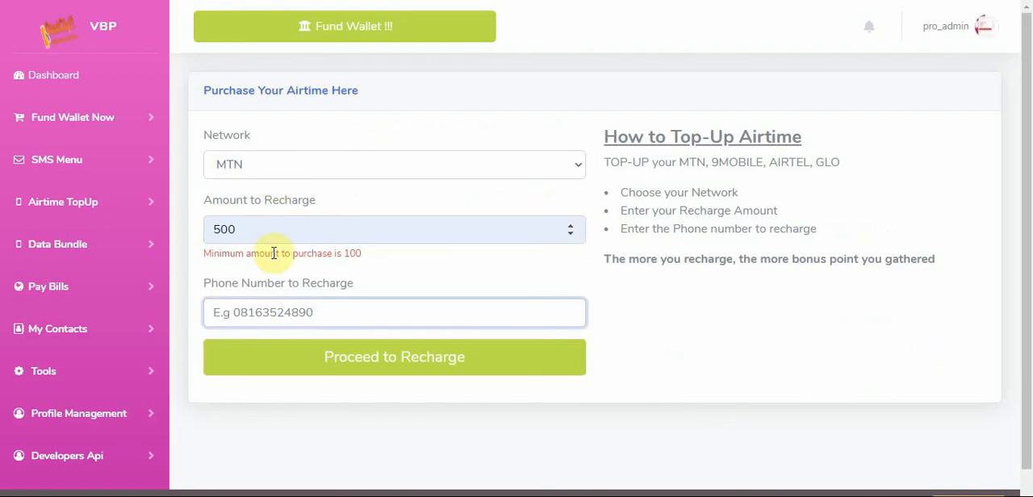
{"action": "left_click", "coordinate": [261, 315]}
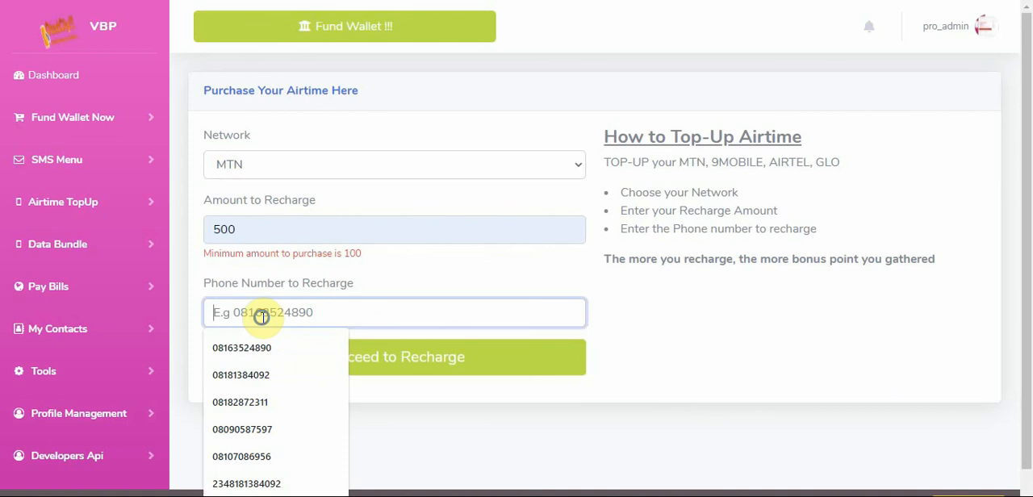
{"action": "right_click", "coordinate": [262, 315]}
{"action": "left_click", "coordinate": [293, 202]}
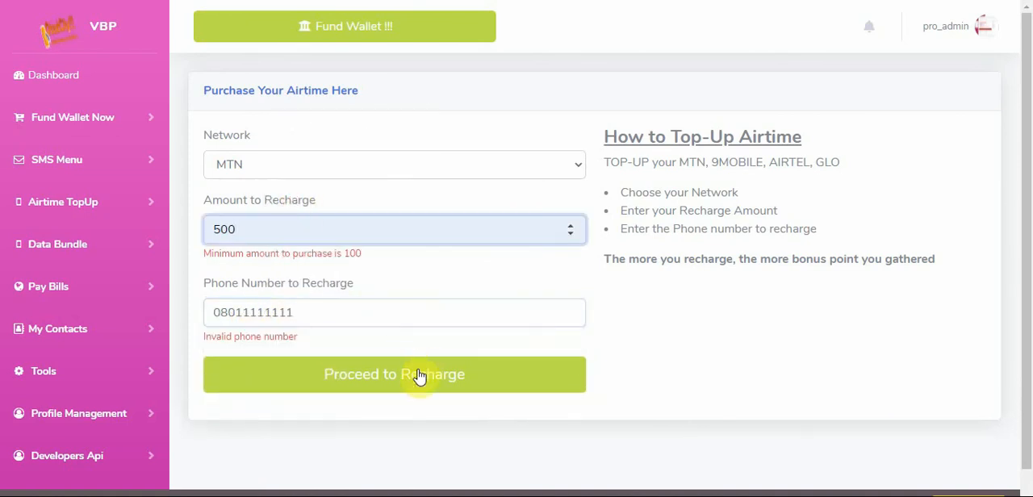
Submit the MTN airtime recharge and dismiss the notification above the form.
{"action": "left_click", "coordinate": [234, 313]}
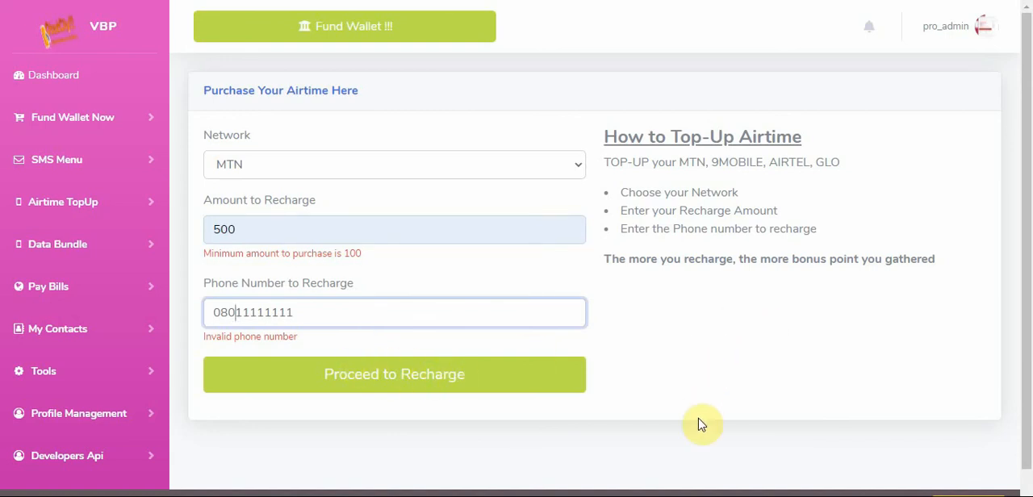
{"action": "key", "text": "Return"}
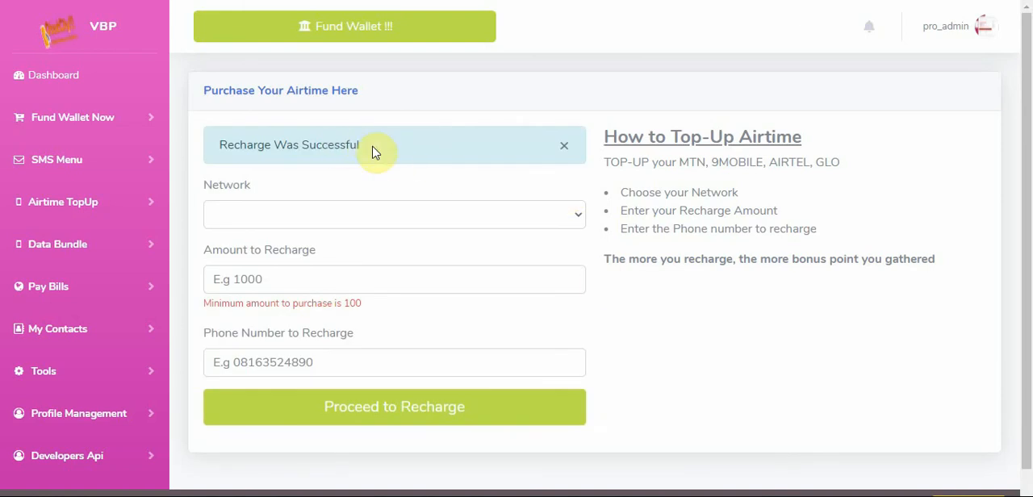
{"action": "left_click_drag", "start_coordinate": [365, 150], "coordinate": [219, 147]}
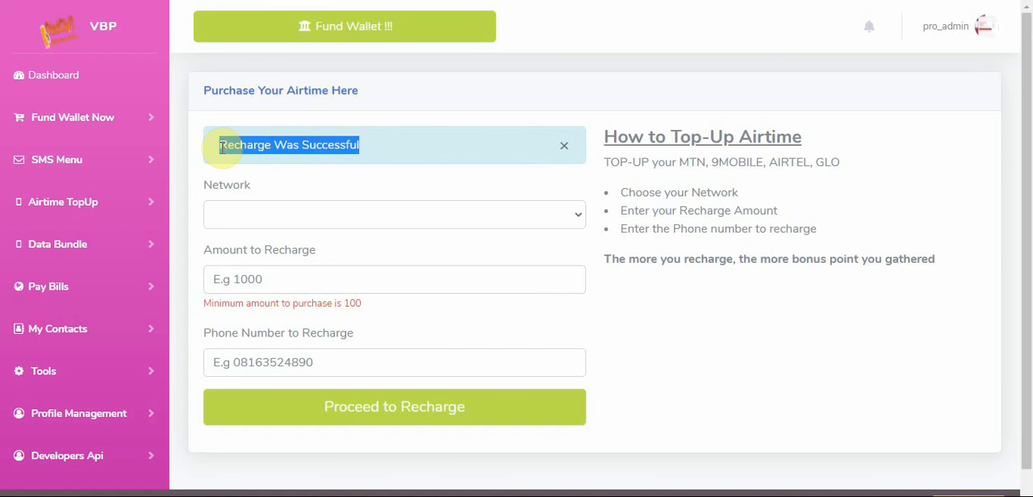
{"action": "left_click", "coordinate": [561, 145]}
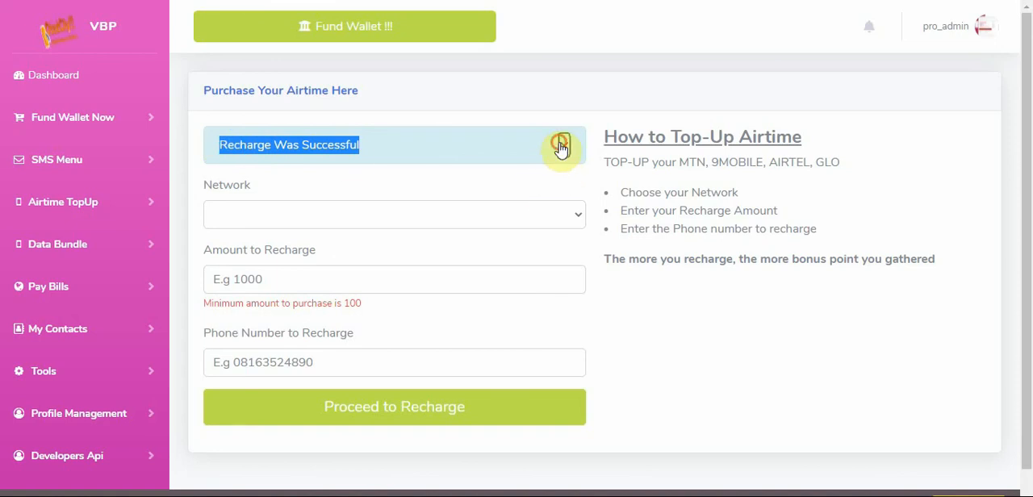